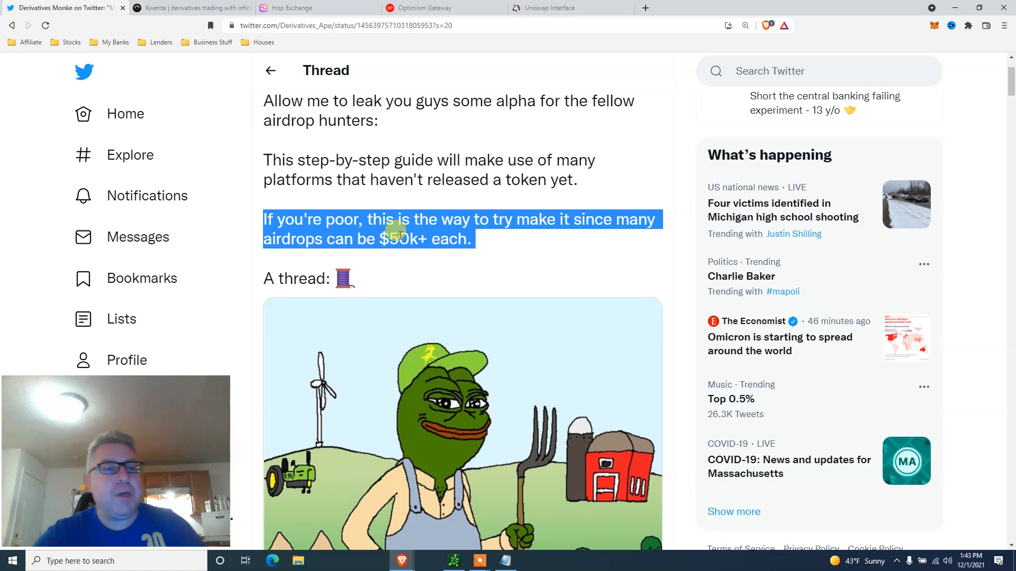
- View the Kwenta homepage and return to the airdrop thread on Twitter
left_click(201, 8)
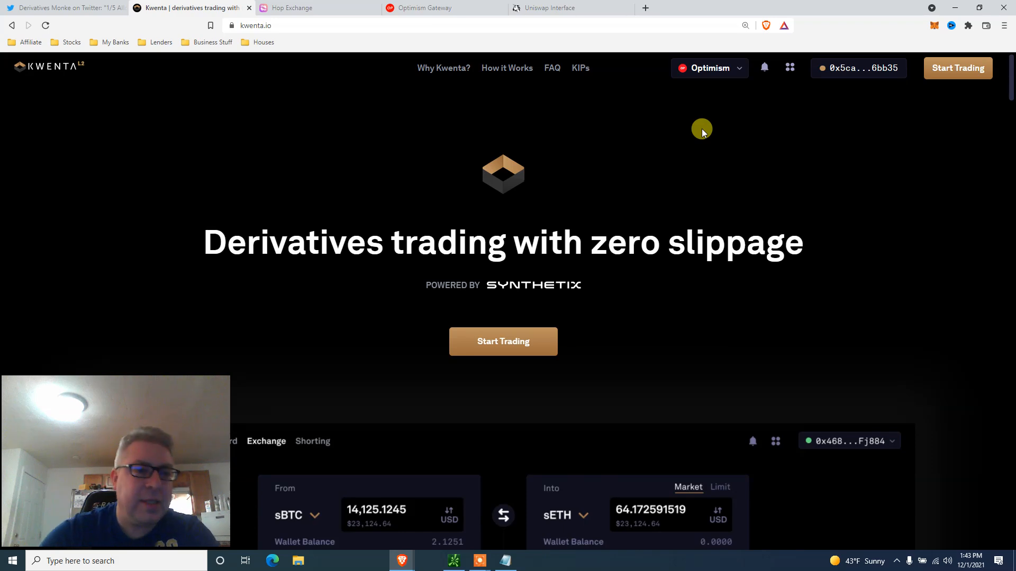
left_click(79, 7)
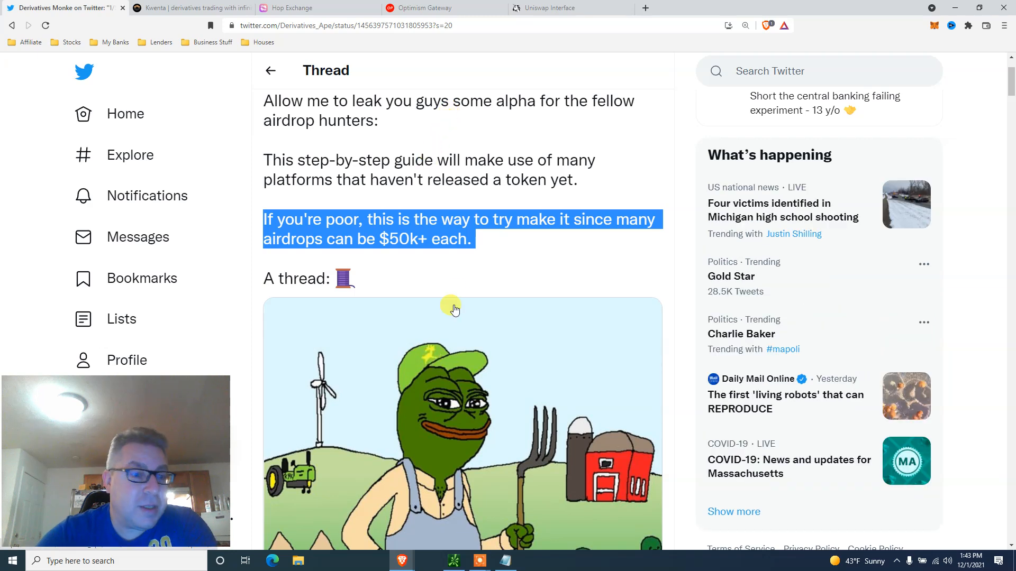
left_click(479, 560)
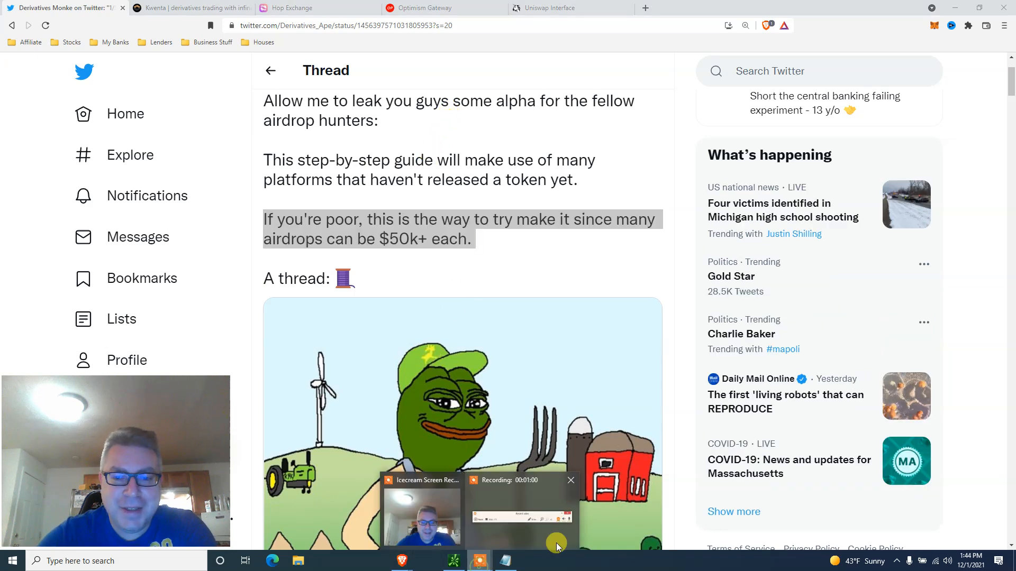
left_click(516, 518)
left_click(667, 544)
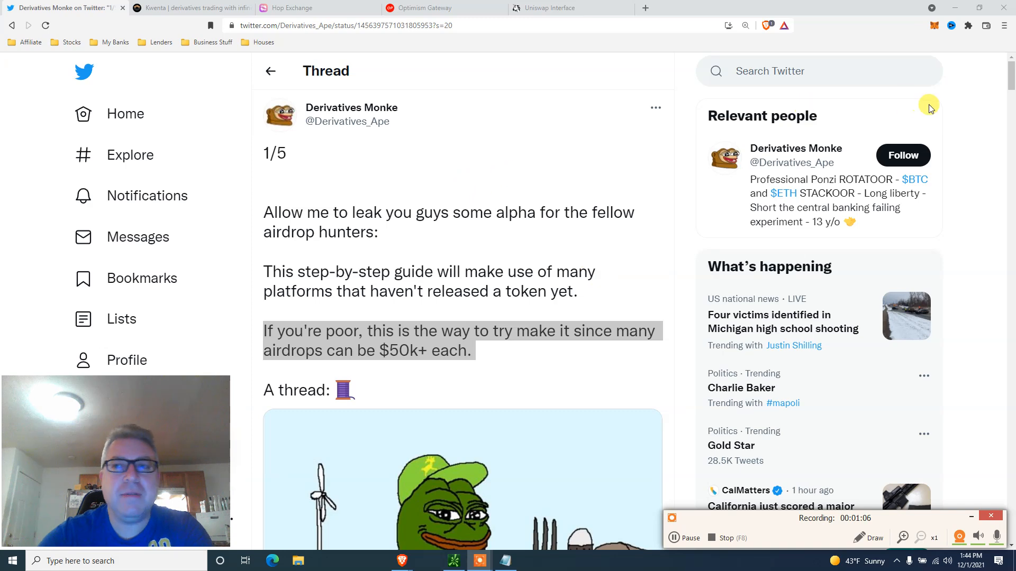
- Read the thread's opening tweet from its beginning, highlighting each paragraph in turn, and continue to the instructions in tweet 2/5
left_click(1011, 76)
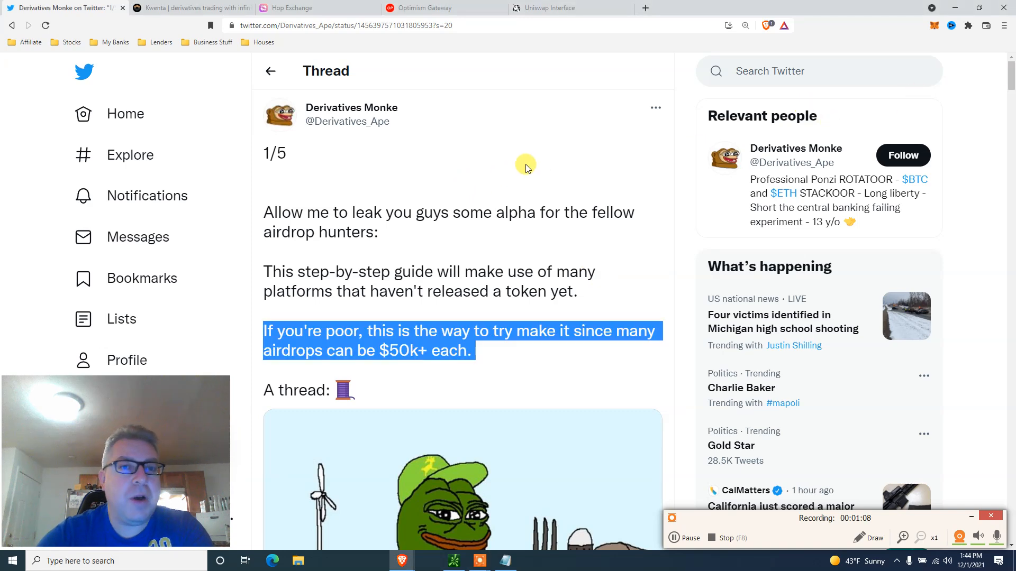
left_click(460, 214)
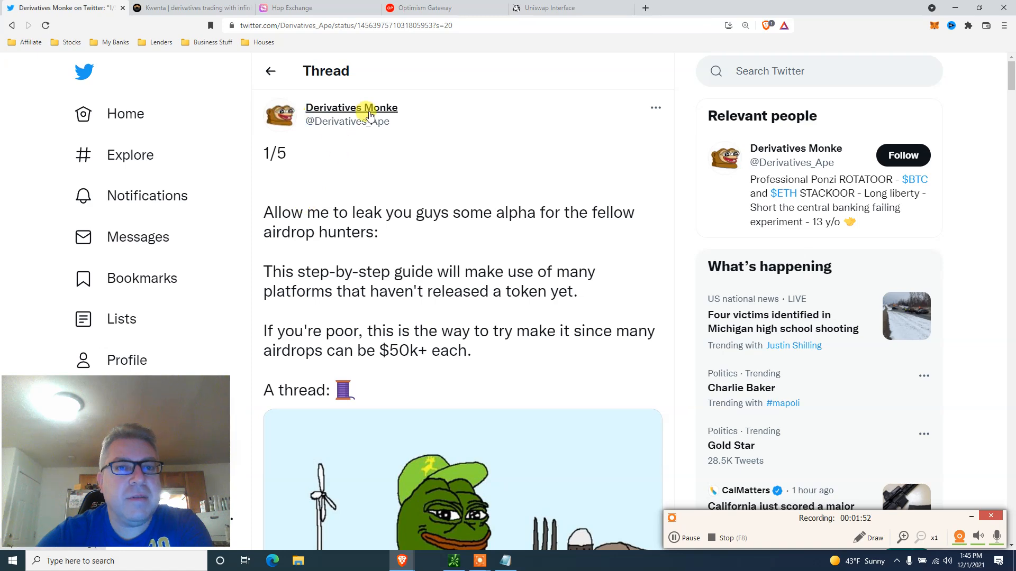
mouse_move(337, 117)
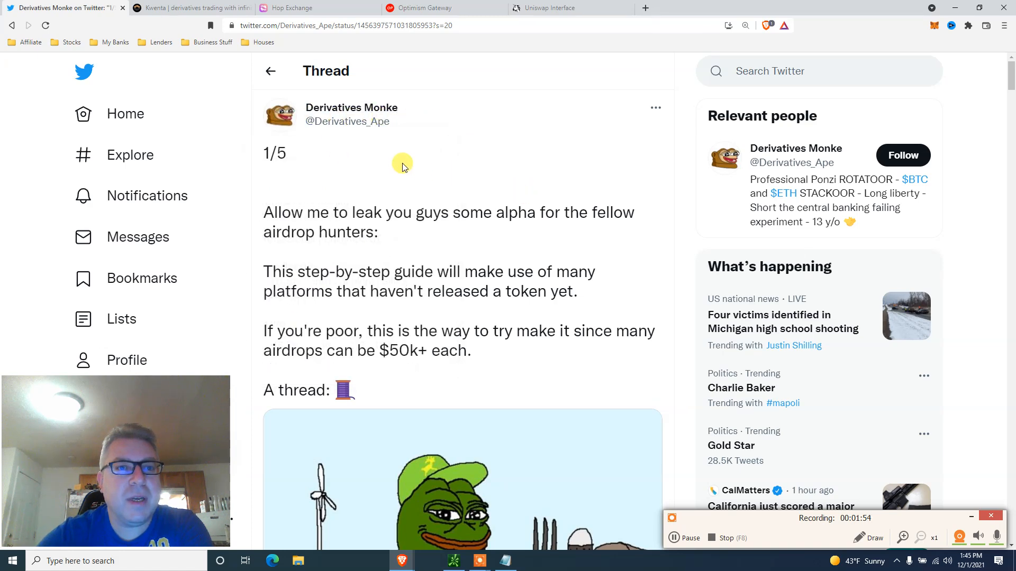
triple_click(325, 214)
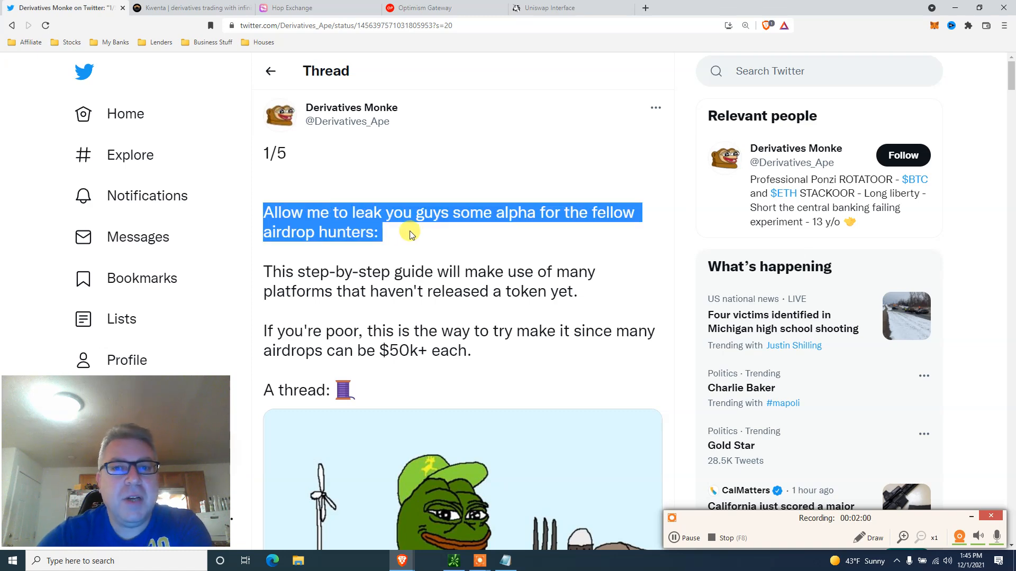
scroll(411, 234, "down", 2)
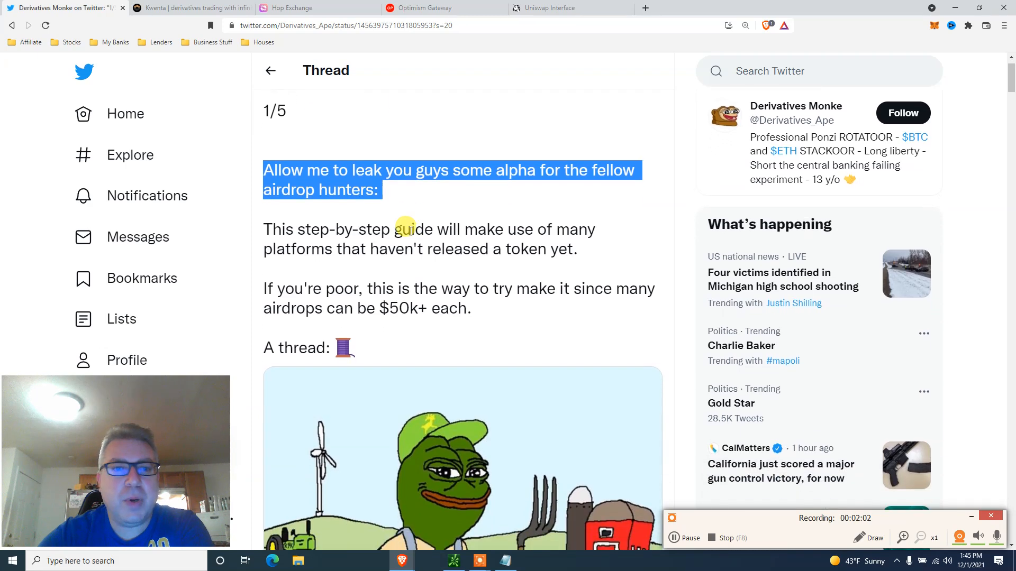
triple_click(374, 182)
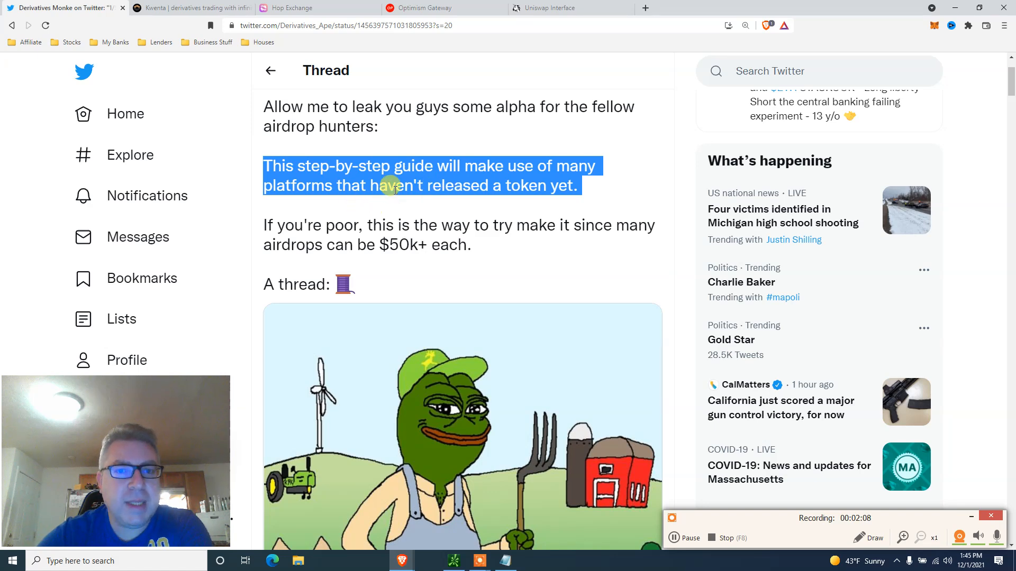
scroll(415, 182, "down", 2)
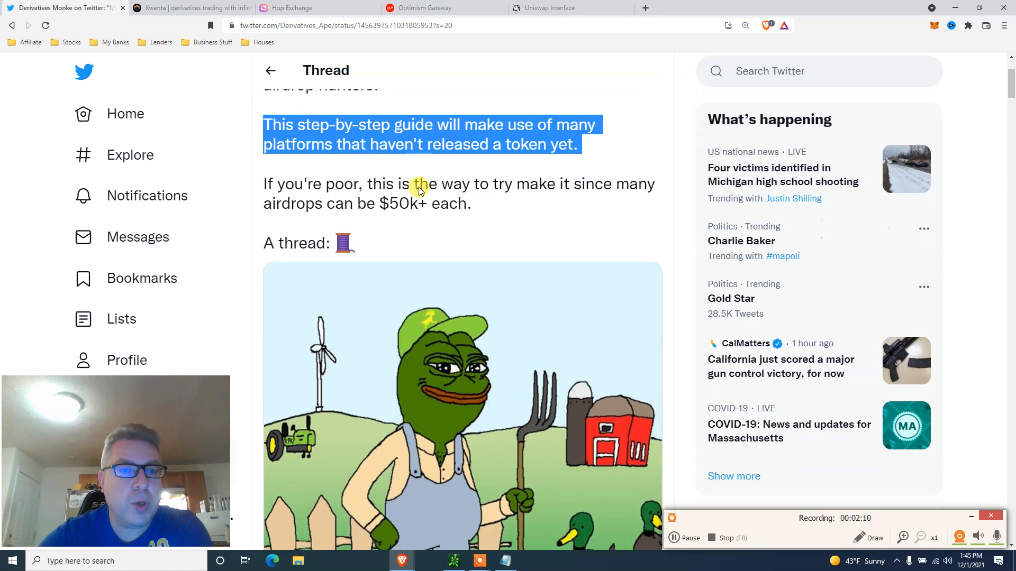
triple_click(401, 172)
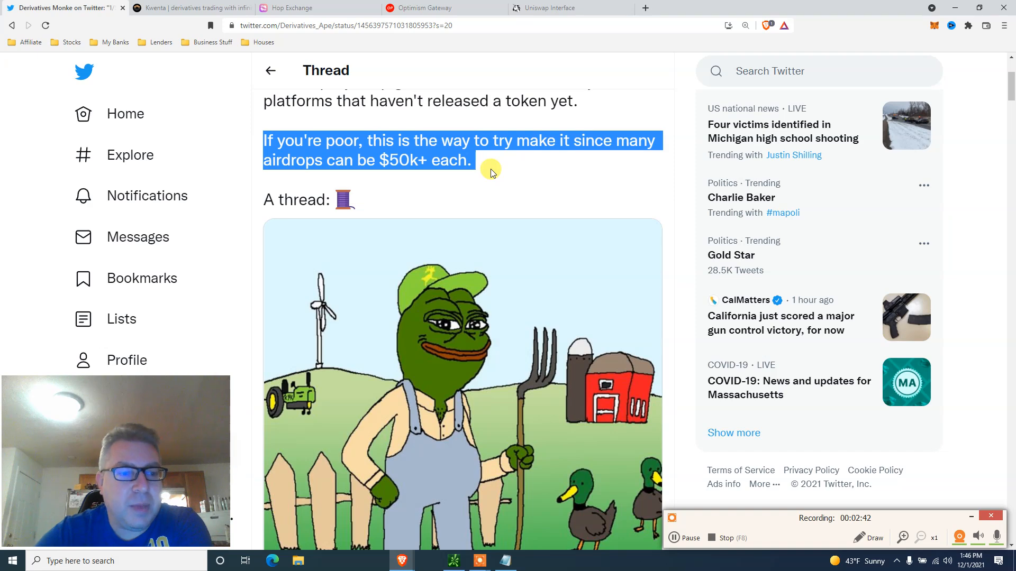
scroll(491, 173, "down", 3)
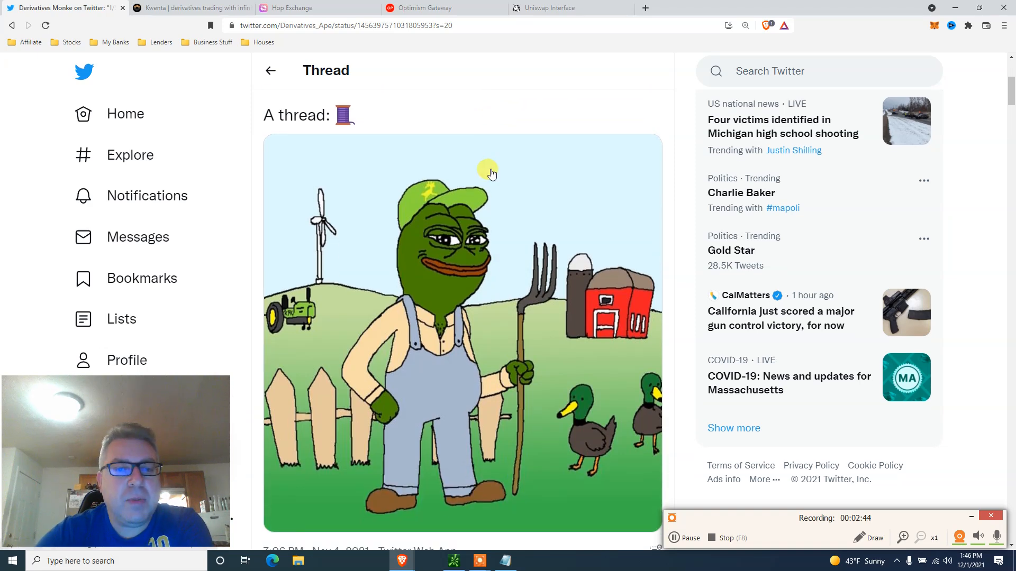
scroll(491, 173, "down", 6)
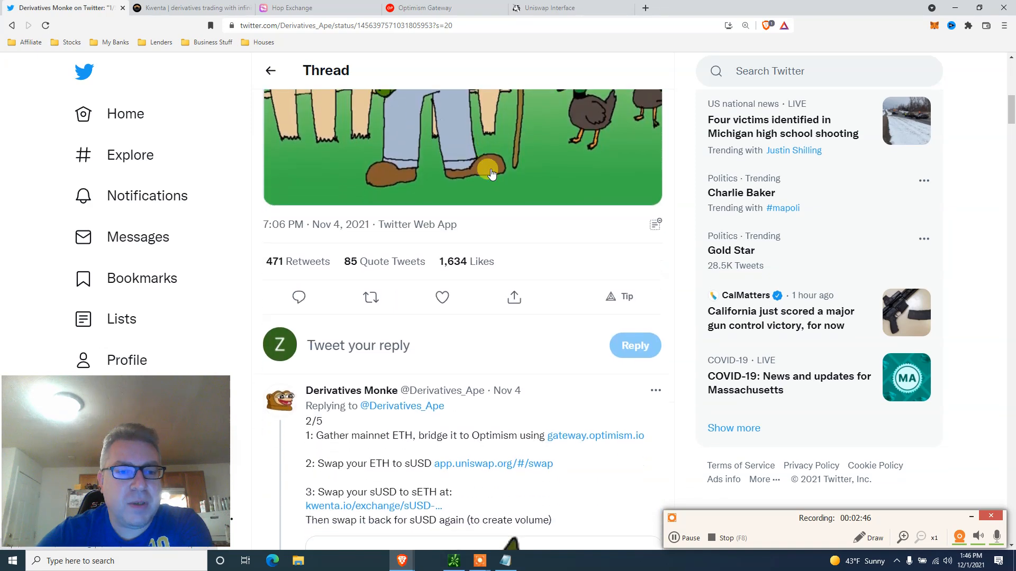
scroll(491, 173, "down", 4)
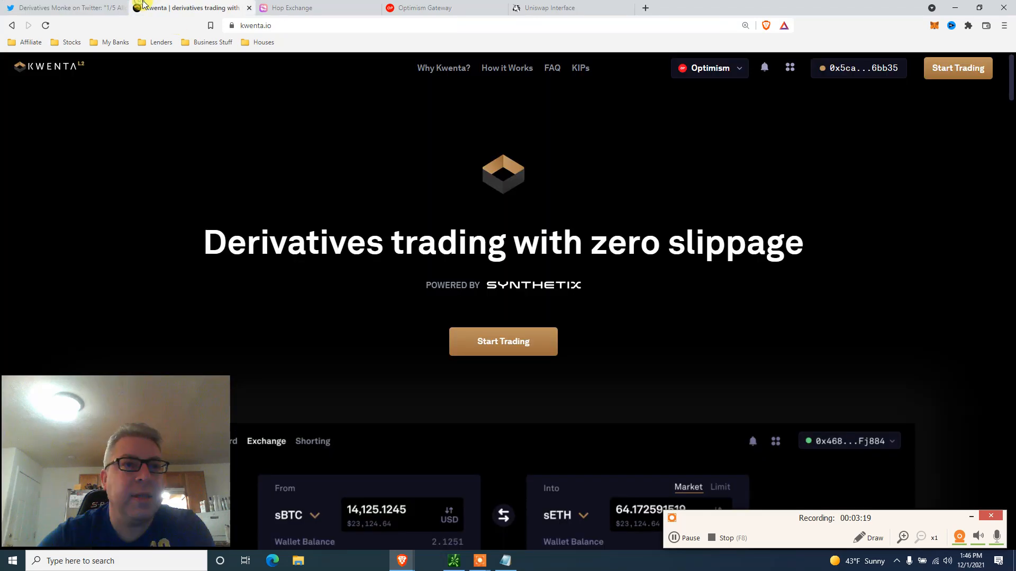
- Examine the Kwenta homepage, including its Optimism network options, exchange preview and tradable asset categories, and return to its beginning
left_click(150, 8)
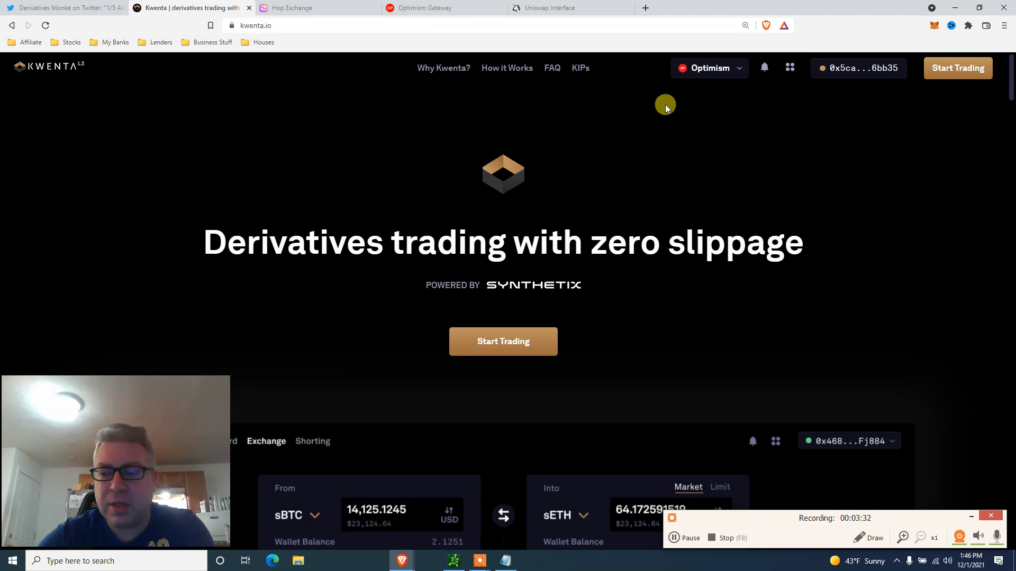
left_click(732, 75)
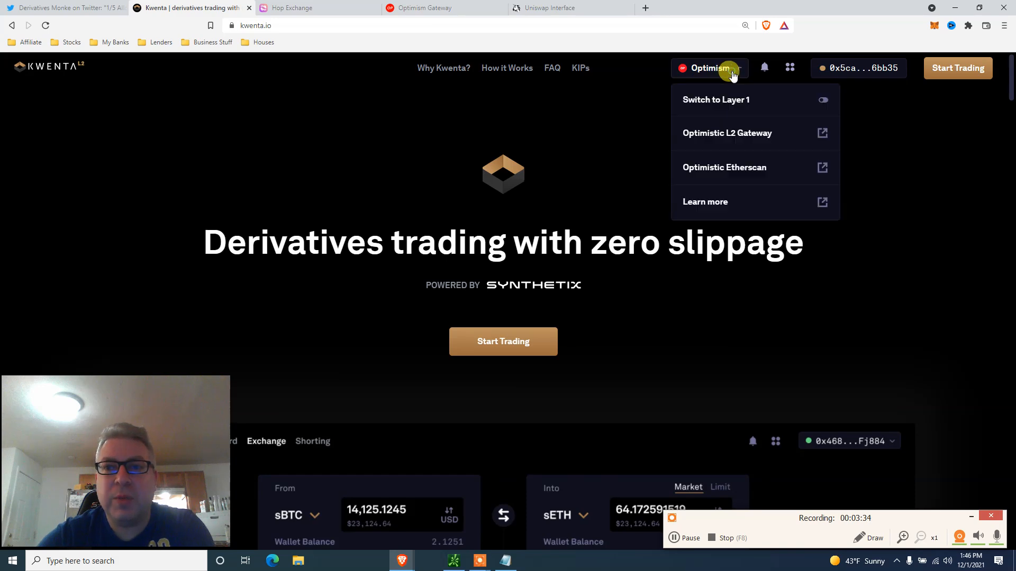
left_click(733, 73)
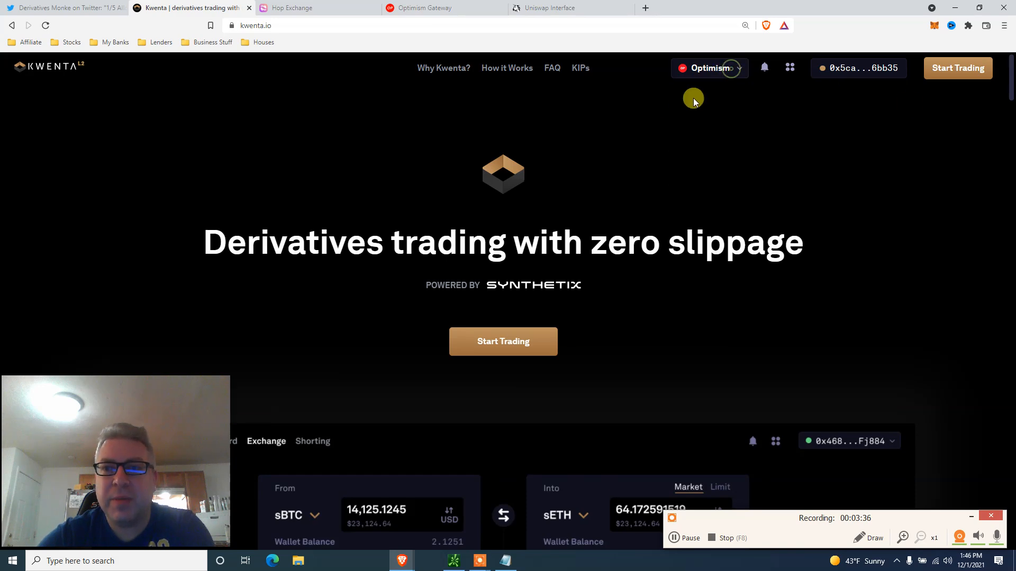
left_click_drag(1011, 77, 1012, 111)
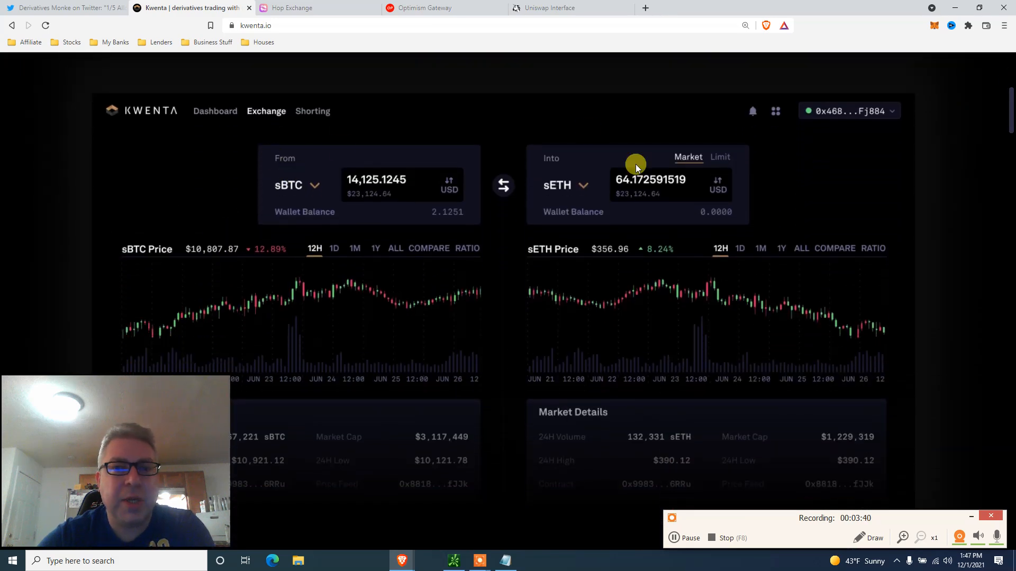
left_click_drag(1011, 103, 1009, 156)
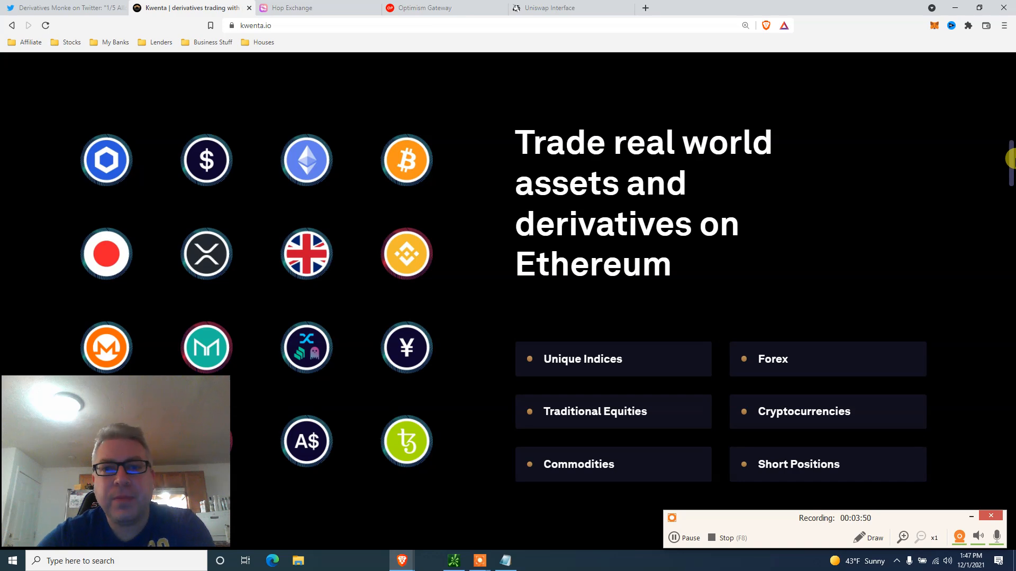
mouse_move(1011, 159)
left_mouse_down()
mouse_move(1002, 430)
mouse_move(1002, 168)
left_mouse_up()
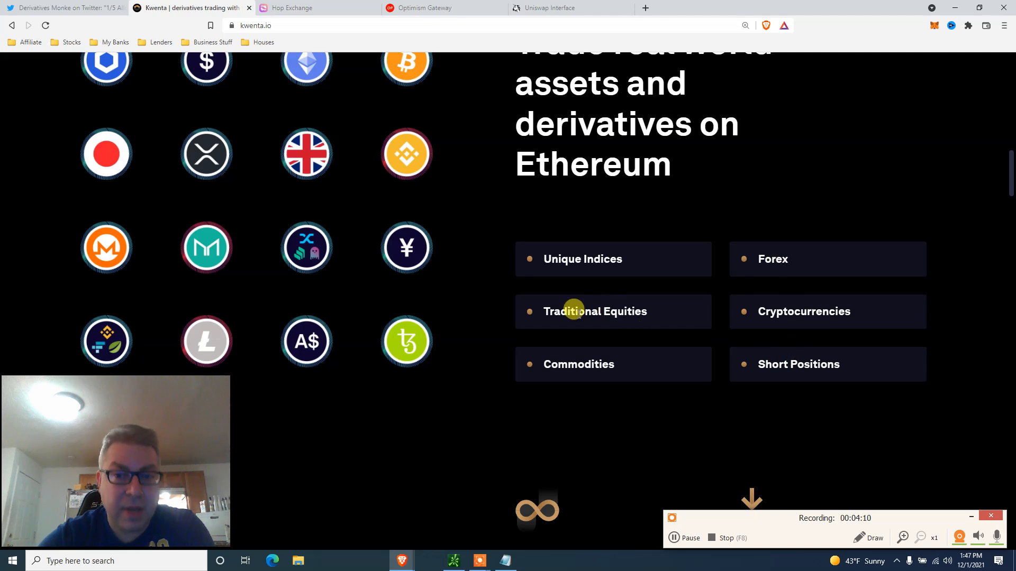
scroll(1010, 170, "up", 1)
left_click_drag(1010, 170, 987, 68)
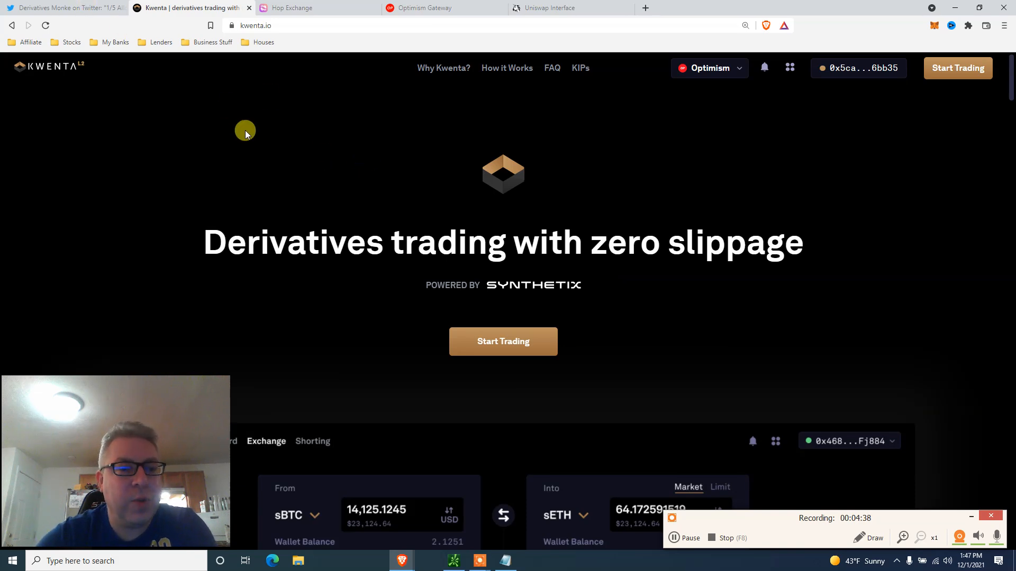
- Return to the Twitter thread and read airdrop steps 1 to 6 in tweets 2/5 and 3/5
left_click(80, 7)
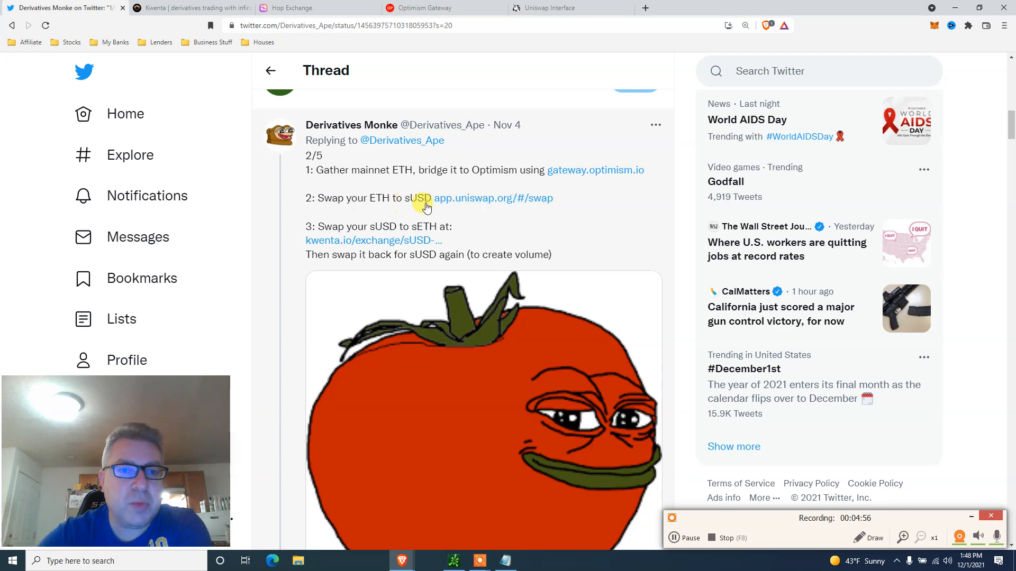
scroll(479, 234, "down", 1)
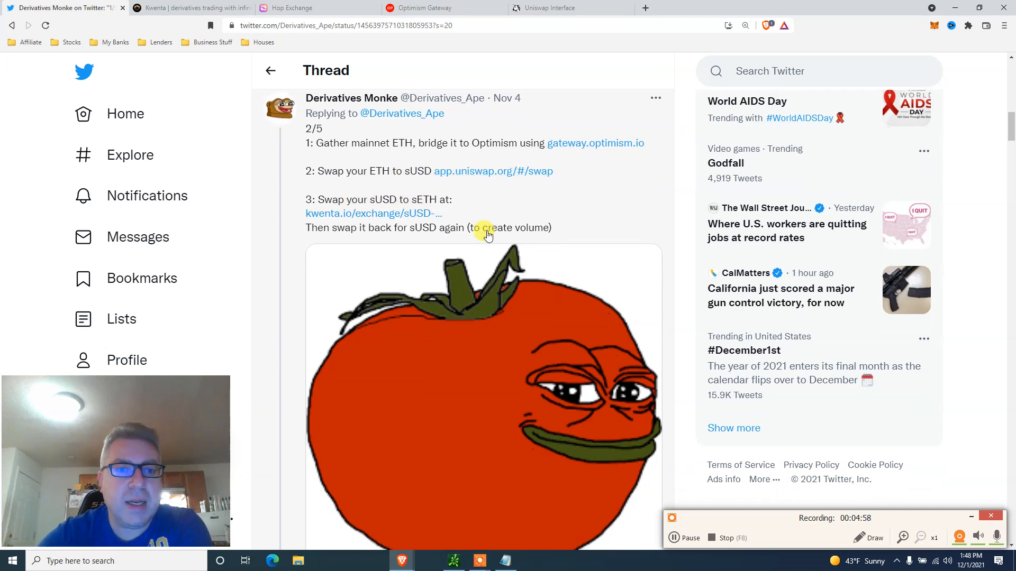
scroll(487, 234, "down", 5)
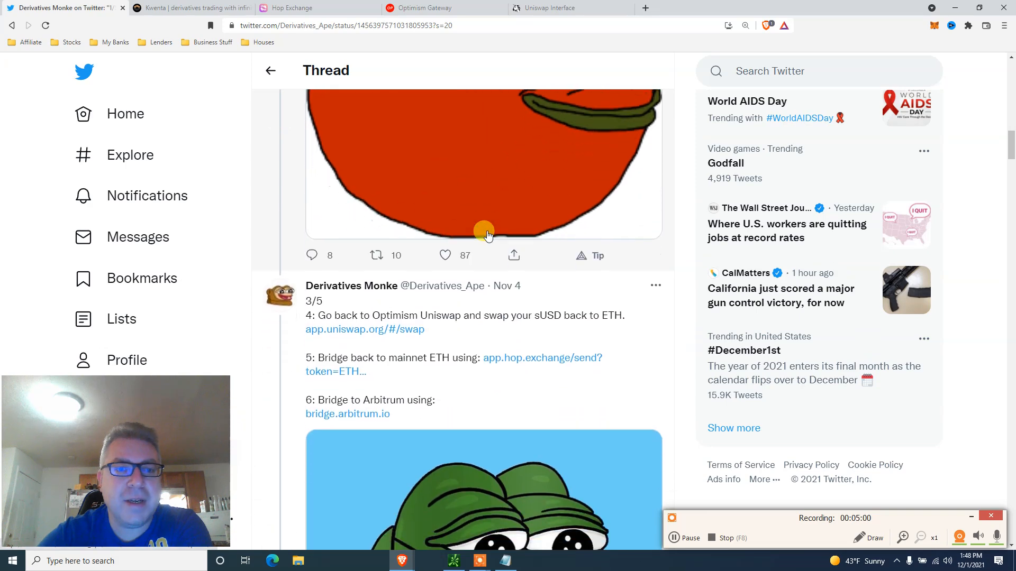
scroll(487, 235, "down", 3)
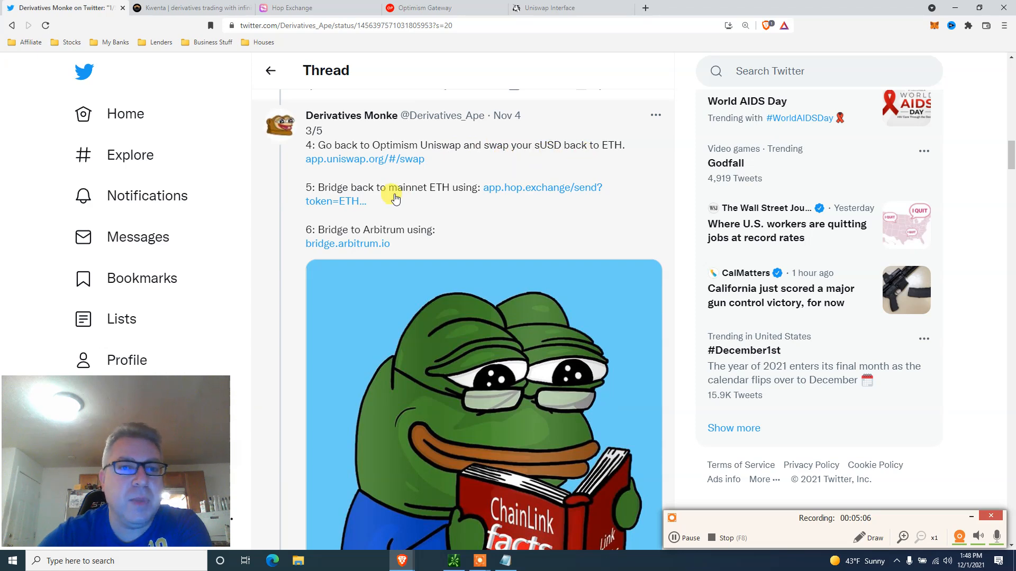
scroll(497, 208, "down", 1)
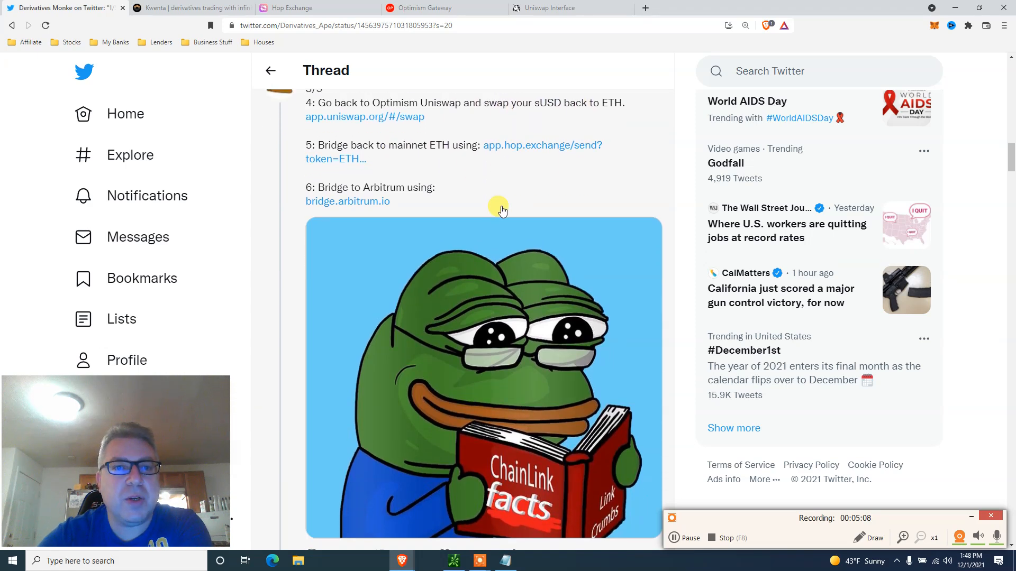
- Read airdrop steps 7 to 9 in tweet 4/5 of the thread
scroll(502, 210, "down", 3)
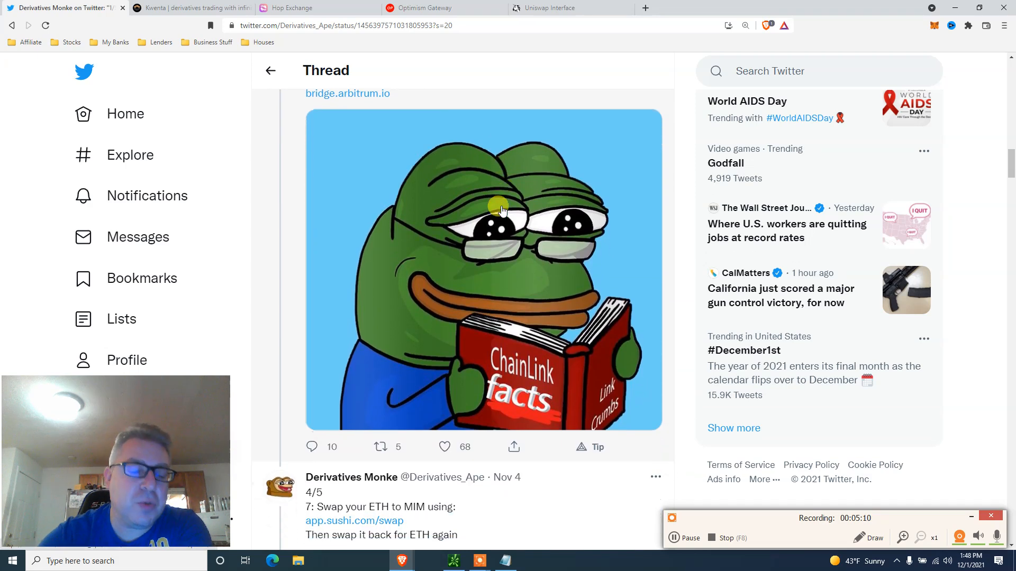
scroll(502, 211, "down", 6)
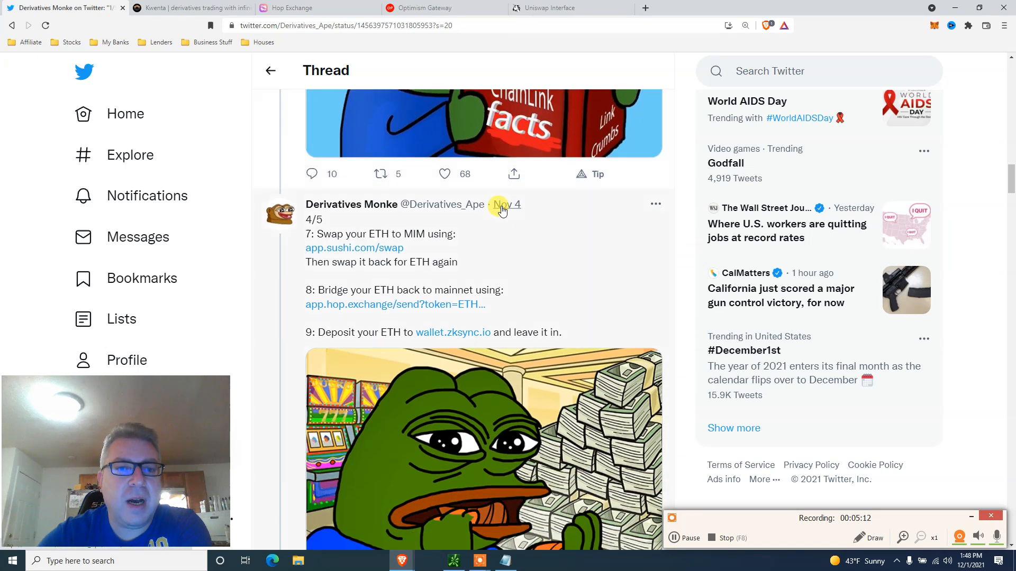
scroll(502, 210, "down", 2)
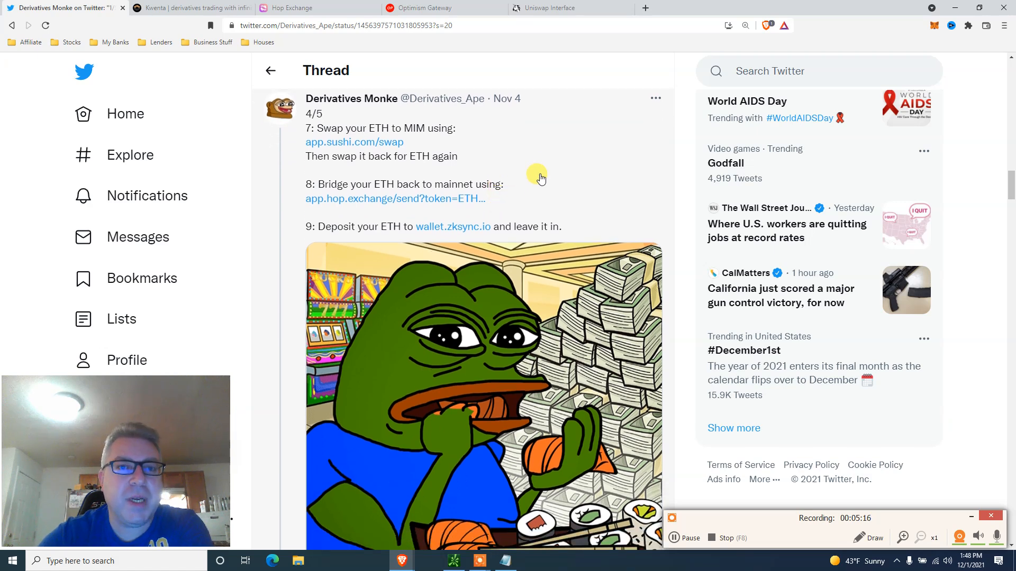
scroll(555, 164, "down", 1)
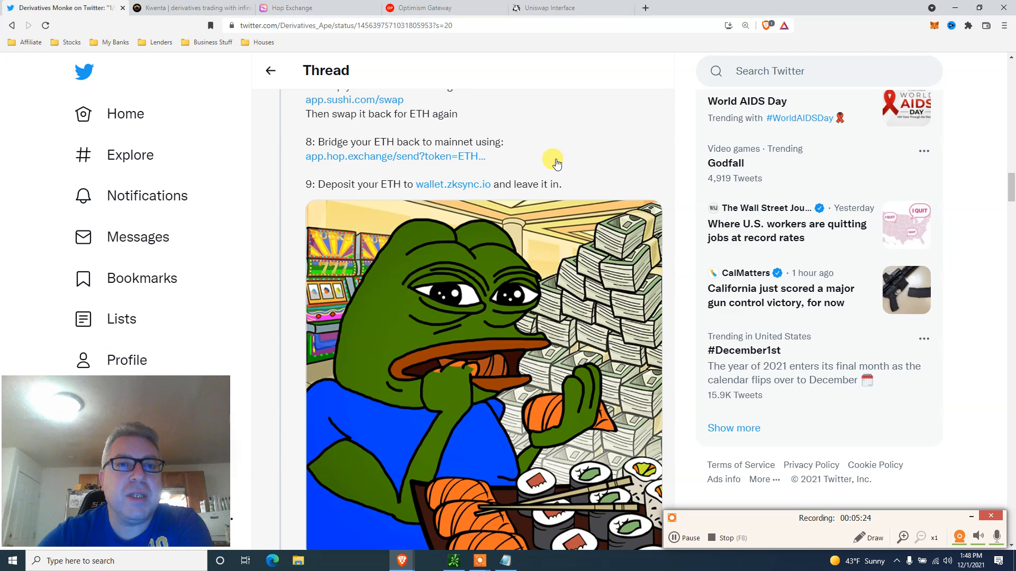
scroll(556, 164, "down", 1)
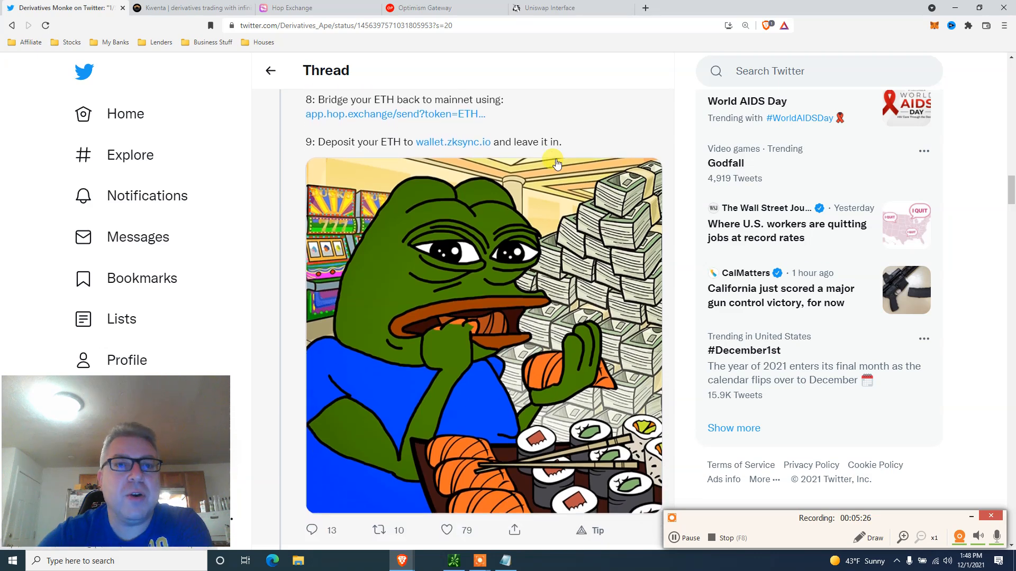
scroll(555, 164, "down", 1)
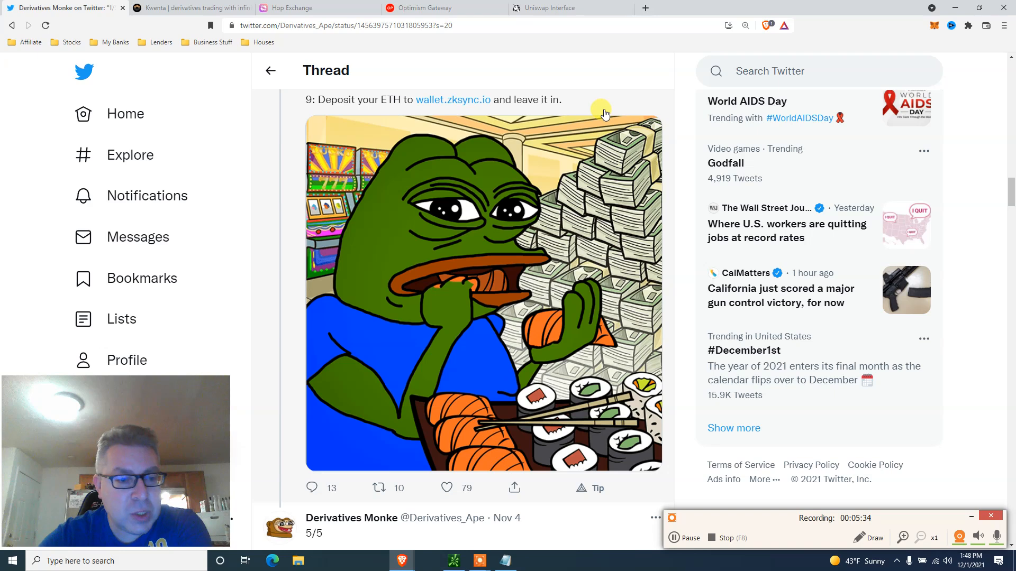
- Read the list of untokenised platforms and the closing advice in tweet 5/5
scroll(605, 112, "down", 2)
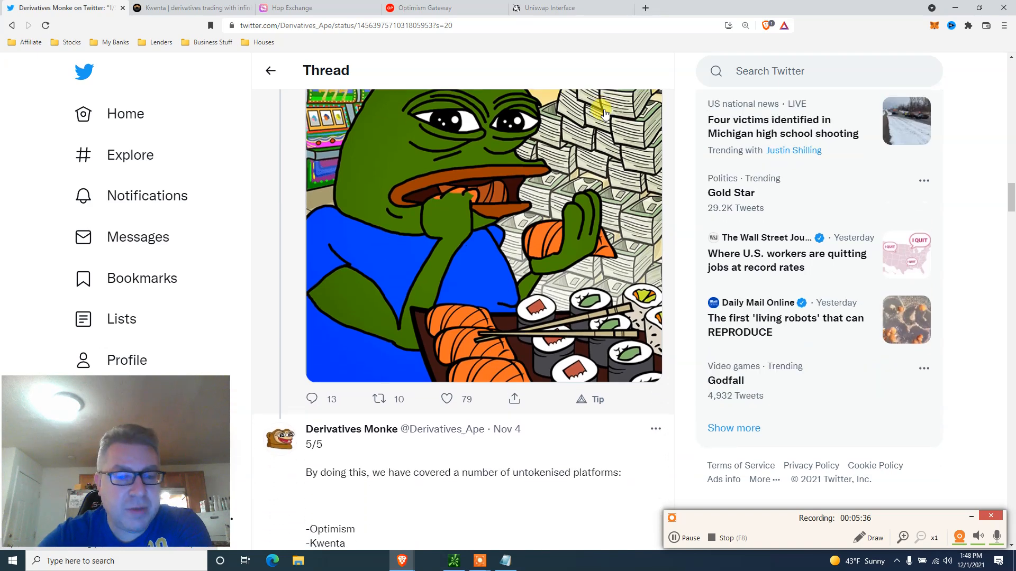
scroll(605, 112, "down", 1)
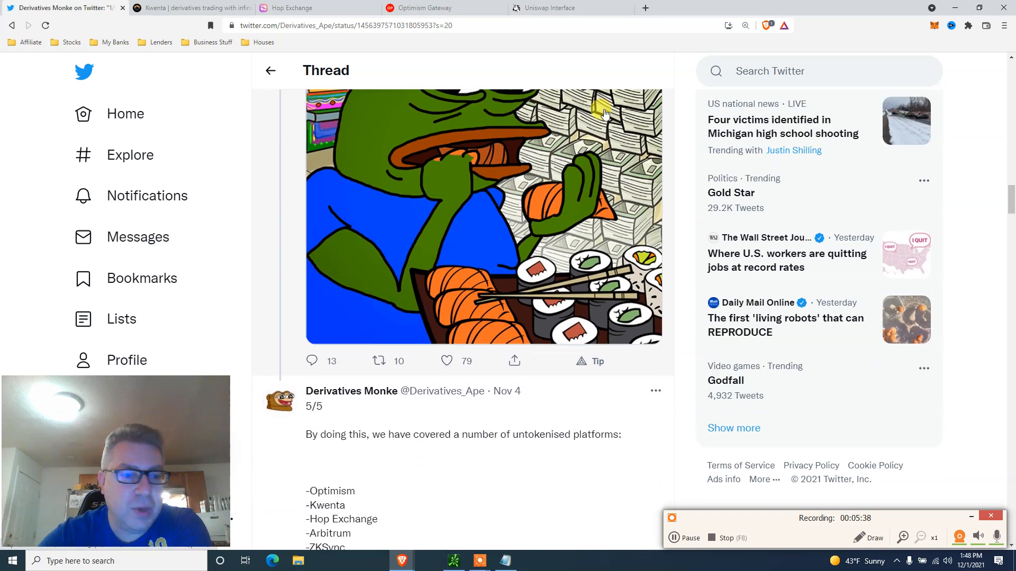
scroll(605, 112, "down", 3)
scroll(605, 113, "down", 3)
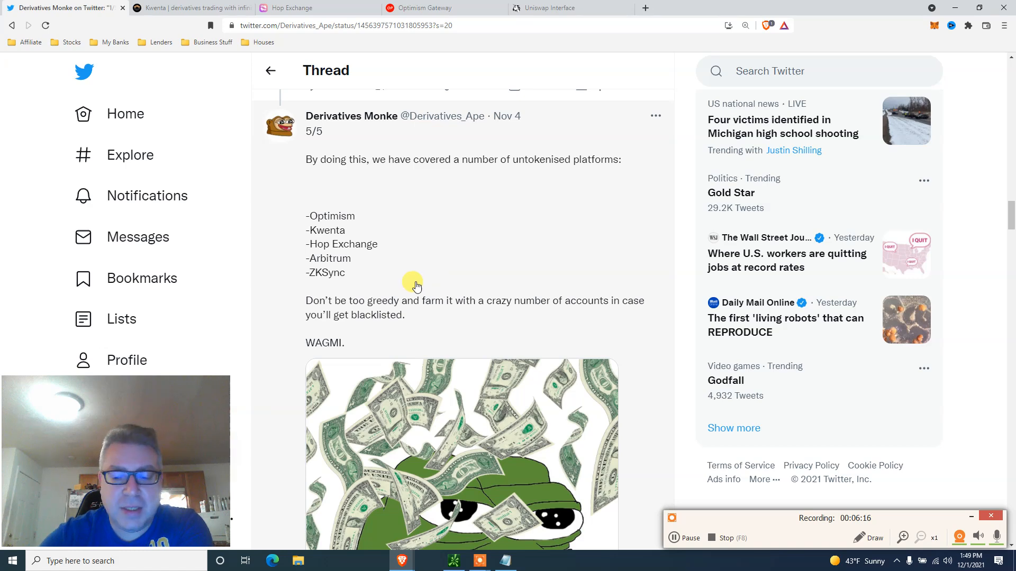
scroll(416, 286, "up", 1)
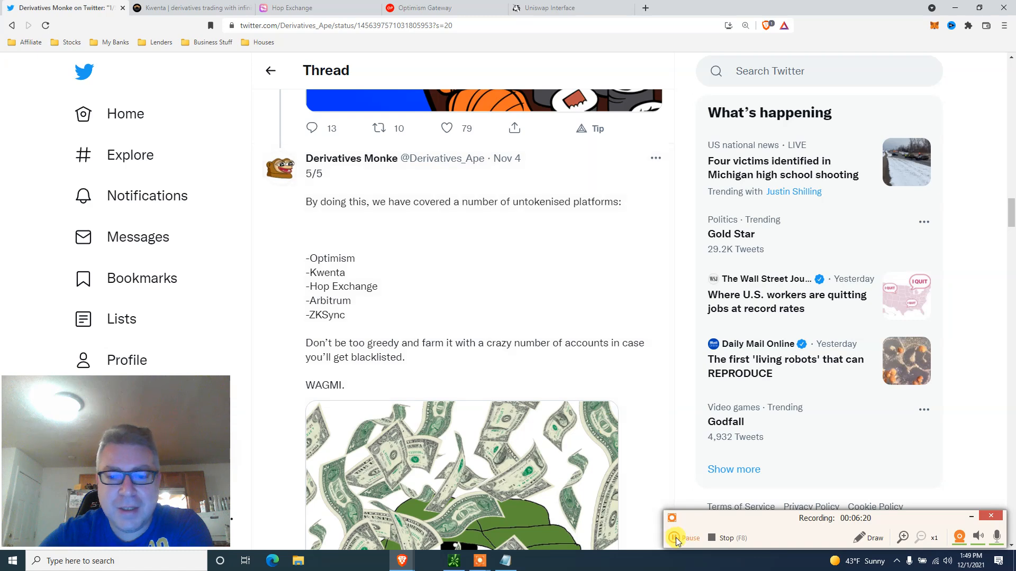
left_click(675, 538)
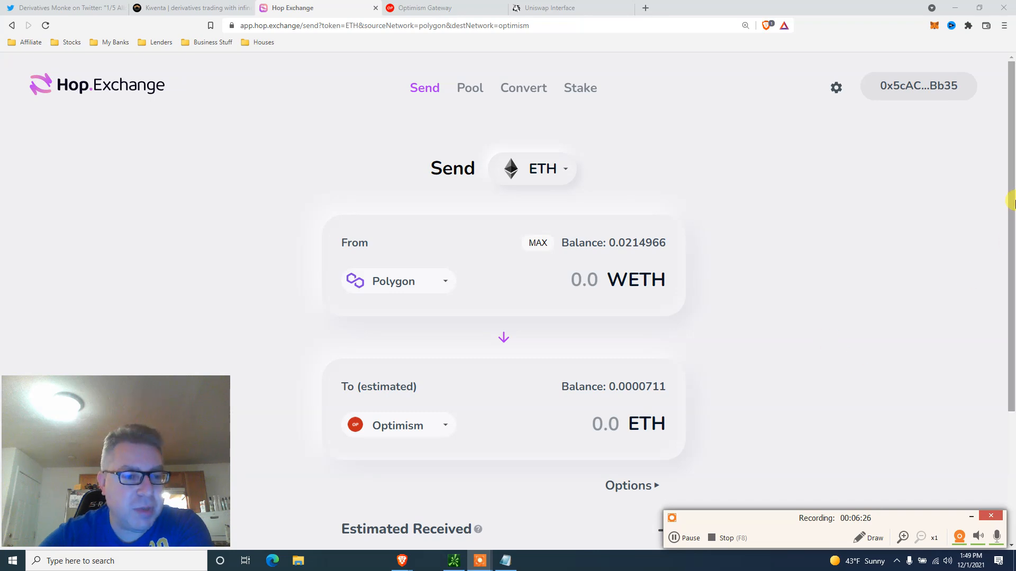
- Fill in the maximum WETH balance as the Polygon-to-Optimism transfer amount on Hop Exchange and review the estimate
left_click_drag(1010, 204, 1009, 256)
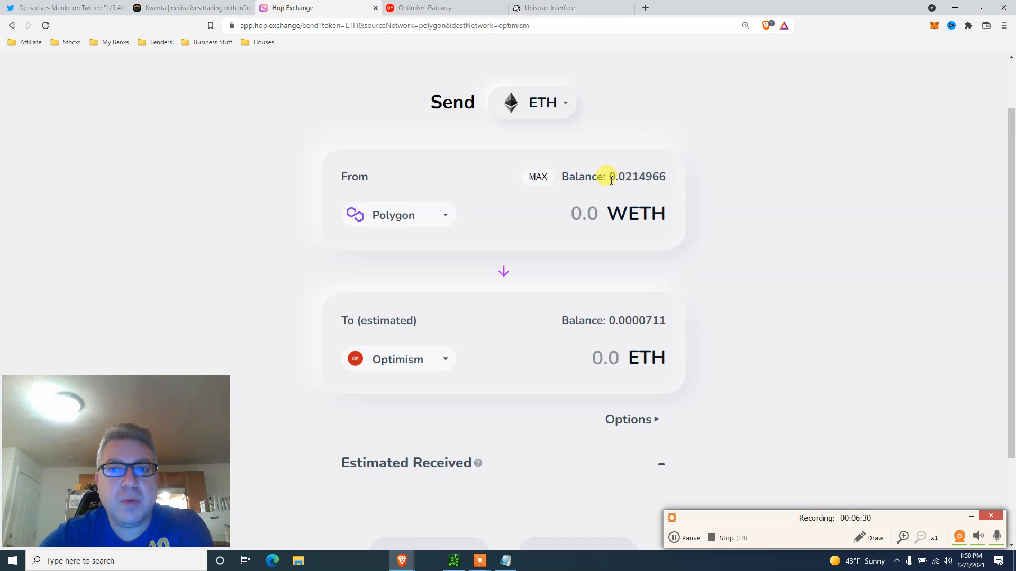
left_click(531, 176)
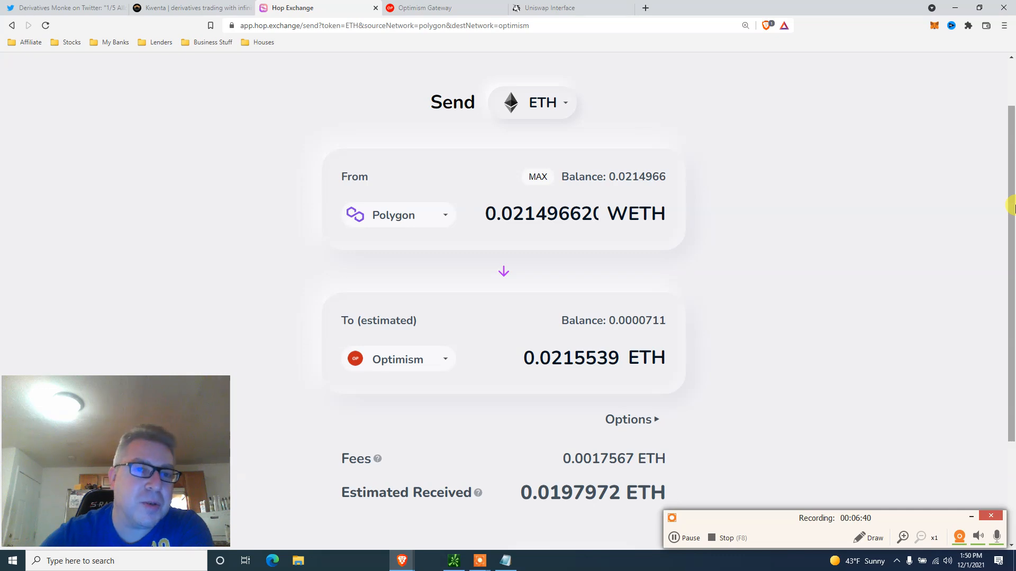
left_click_drag(1011, 208, 1011, 229)
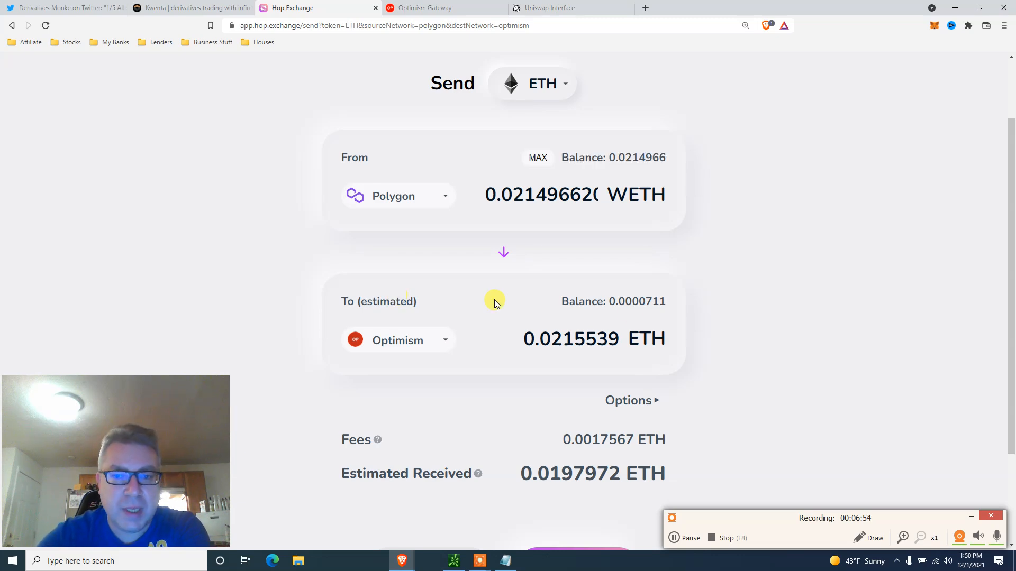
scroll(1010, 246, "down", 1)
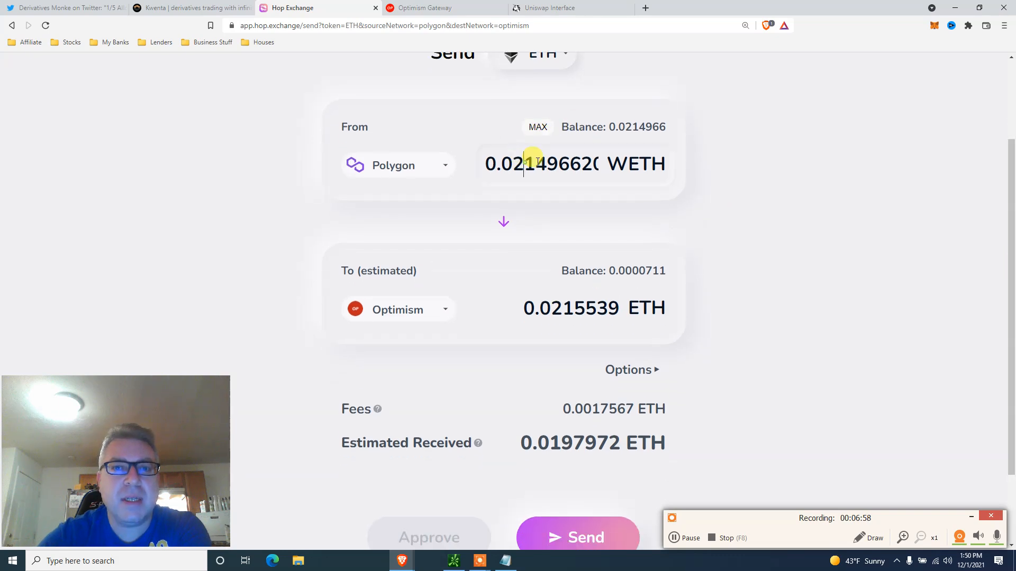
- Set the amount to send from Polygon to 0.02 WETH and check the transfer's fees and estimated received amount
left_click_drag(525, 162, 651, 162)
type("0.02")
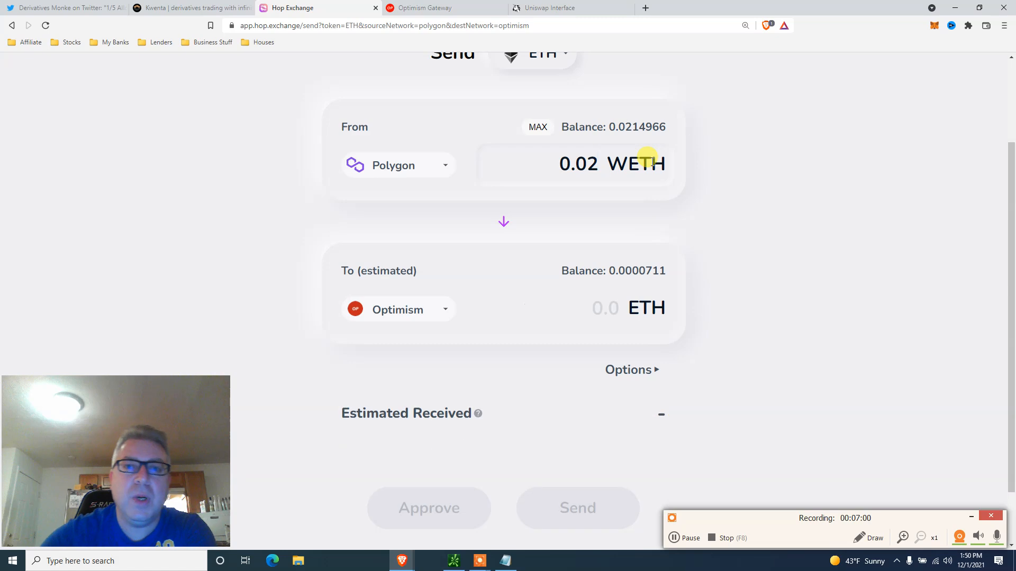
left_click_drag(1010, 231, 1008, 275)
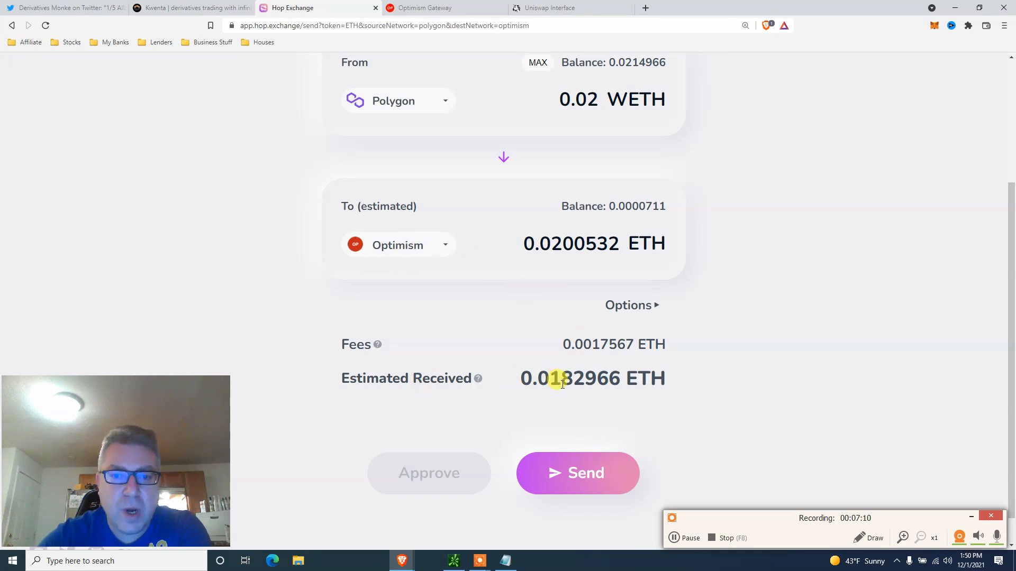
double_click(577, 347)
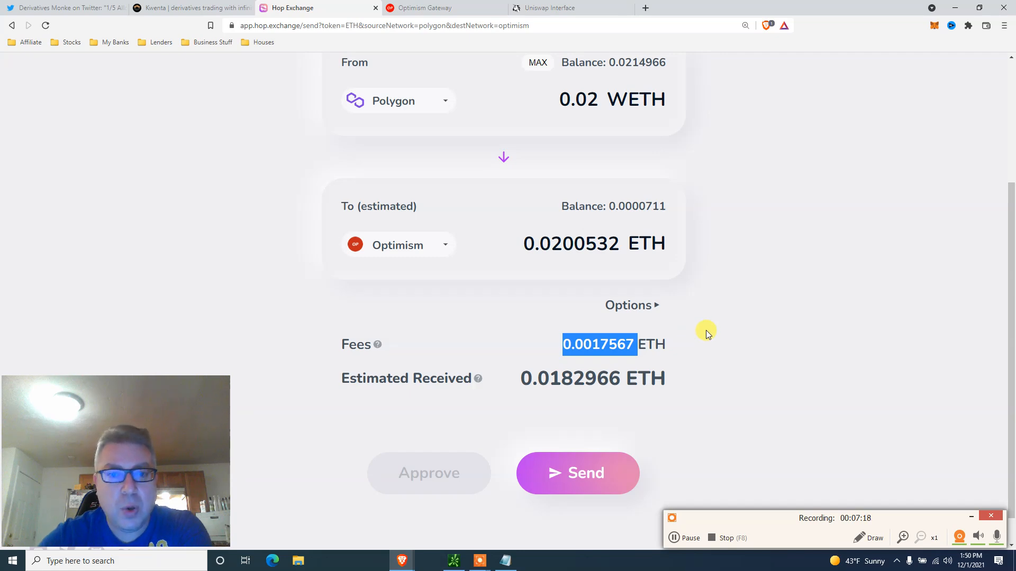
- Start the Polygon-to-Optimism transfer and allow Hop Exchange to switch the MetaMask network to Matic Mainnet
left_click(584, 486)
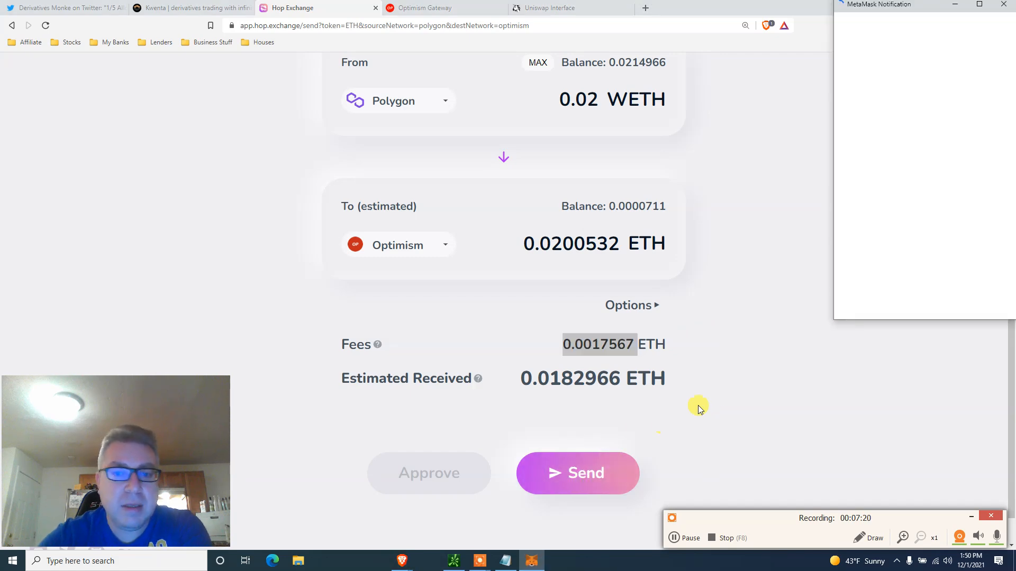
left_click_drag(907, 5, 763, 63)
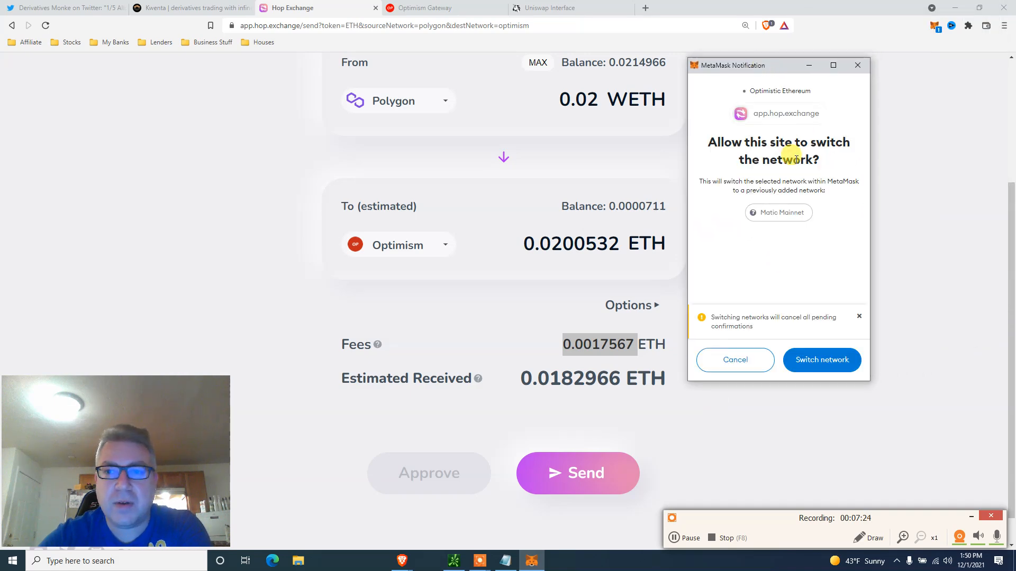
left_click(798, 355)
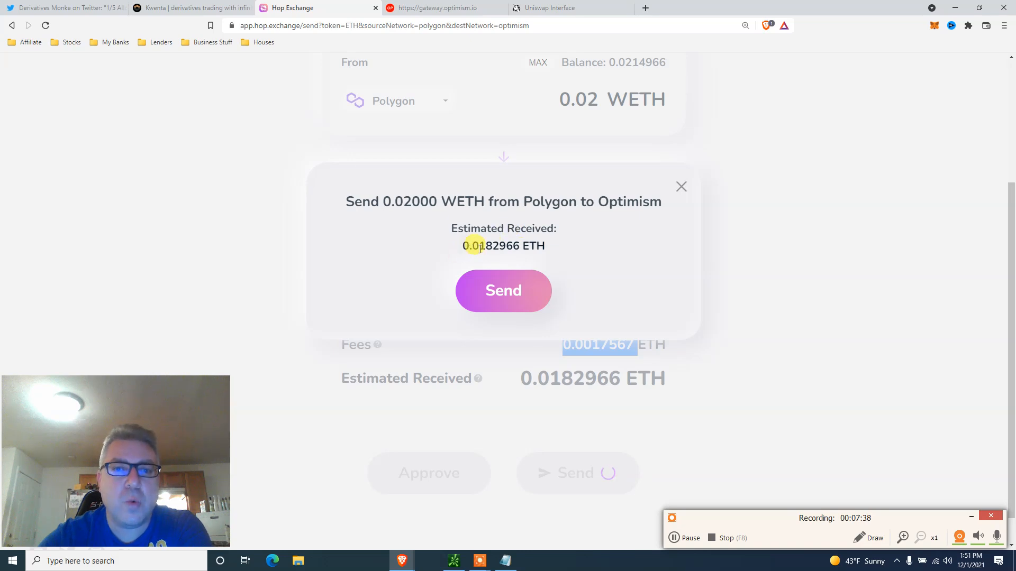
- Confirm sending 0.02 WETH from Polygon to Optimism and approve the transaction in MetaMask
left_click(504, 290)
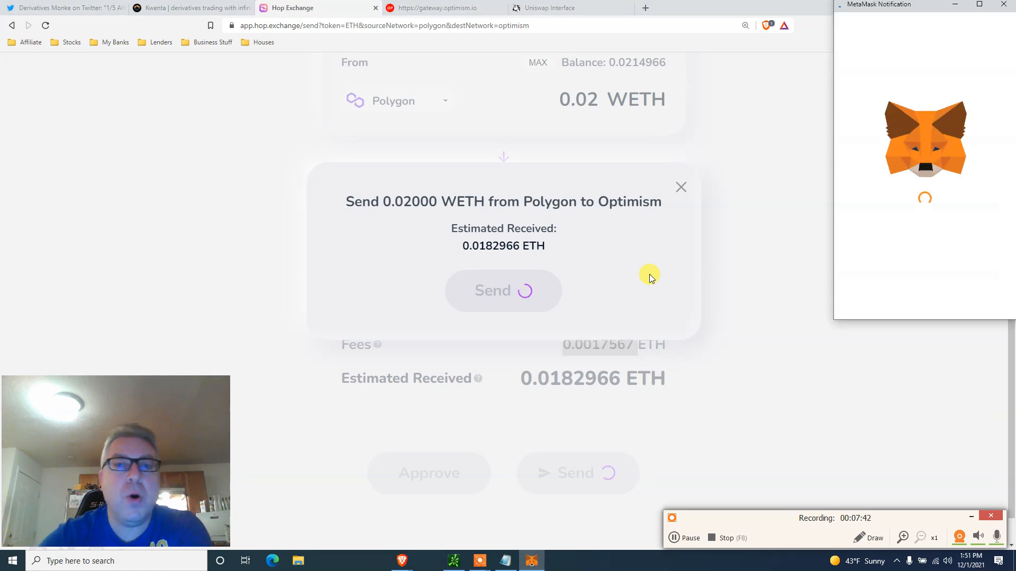
left_click_drag(892, 6, 760, 80)
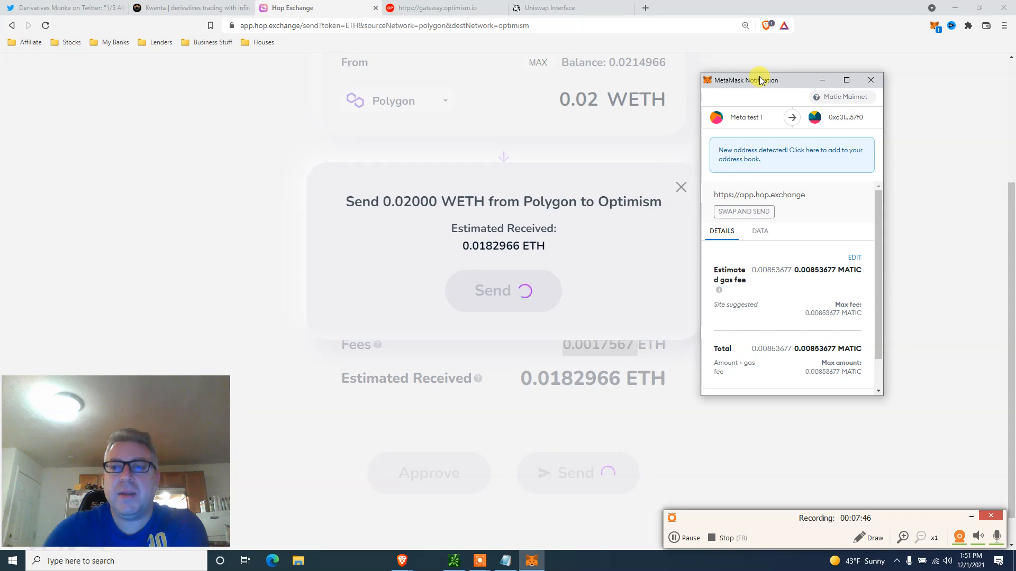
left_click_drag(879, 226, 868, 286)
left_click(828, 373)
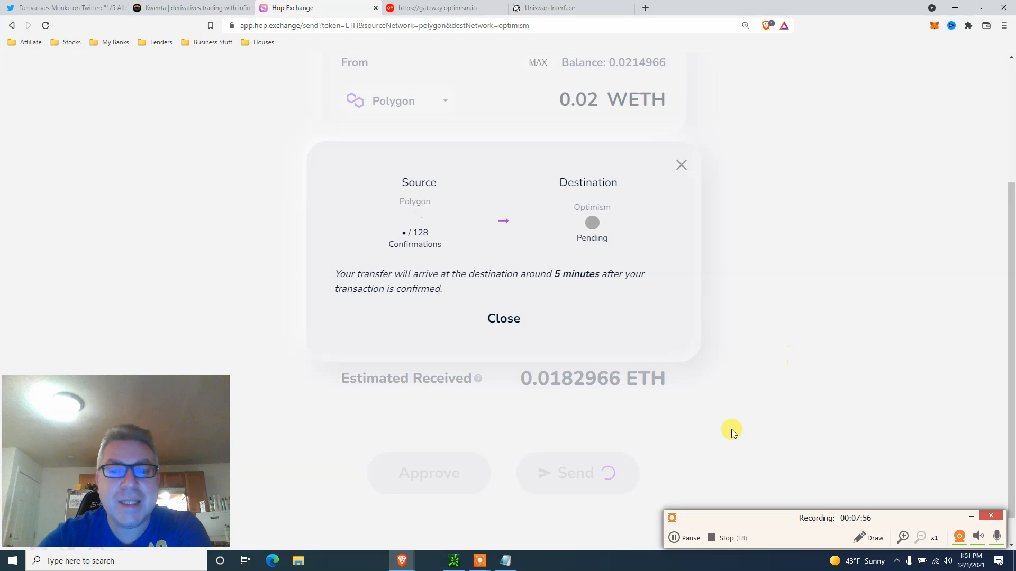
left_click(684, 538)
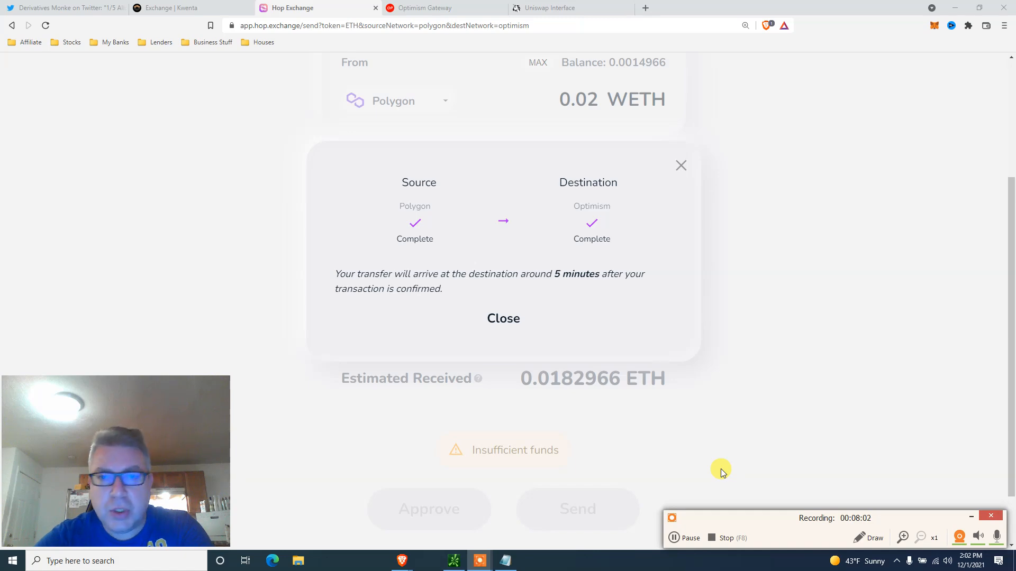
- On the Optimism Gateway, set the ETH withdrawal from Optimistic Ethereum to the maximum and check the available balance
left_click(460, 8)
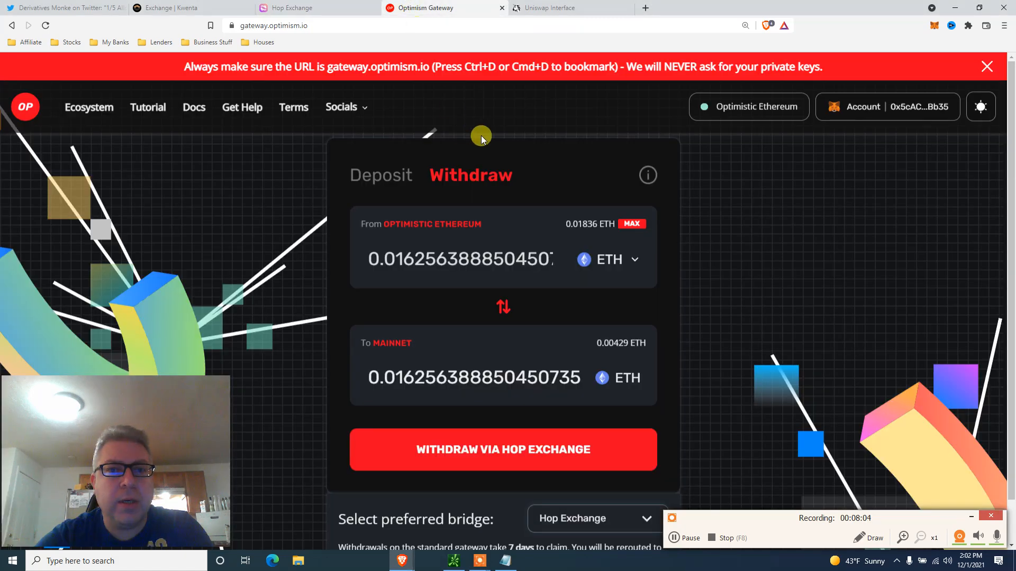
left_click(623, 225)
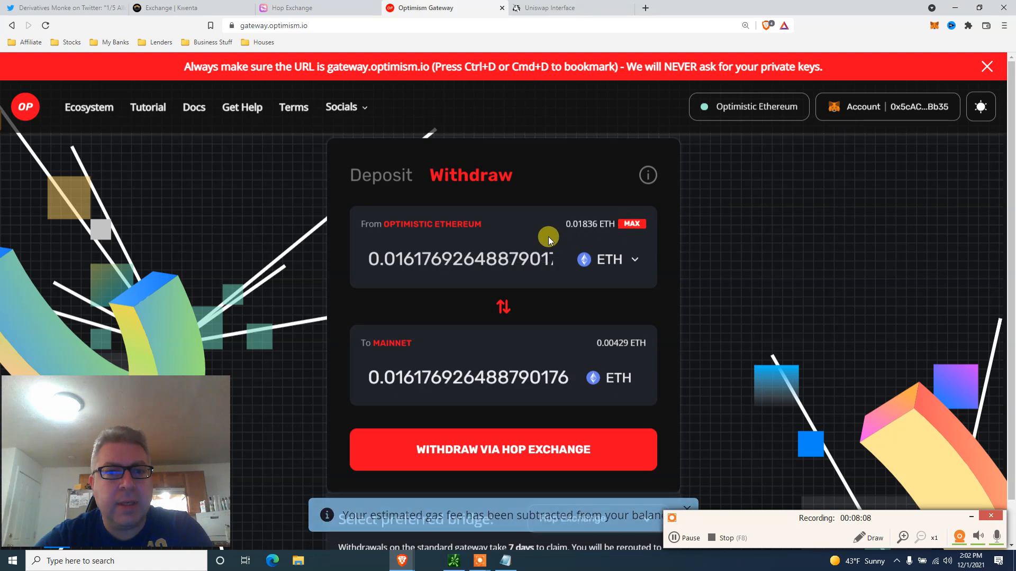
double_click(582, 225)
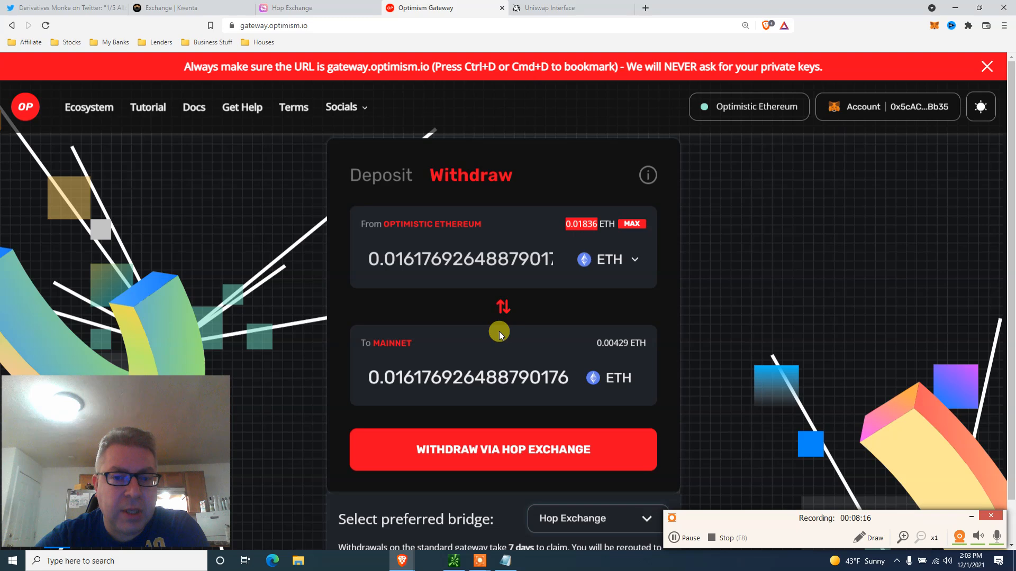
- Choose Optimism as the preferred bridge for the withdrawal to Mainnet
left_click_drag(1012, 178, 1014, 251)
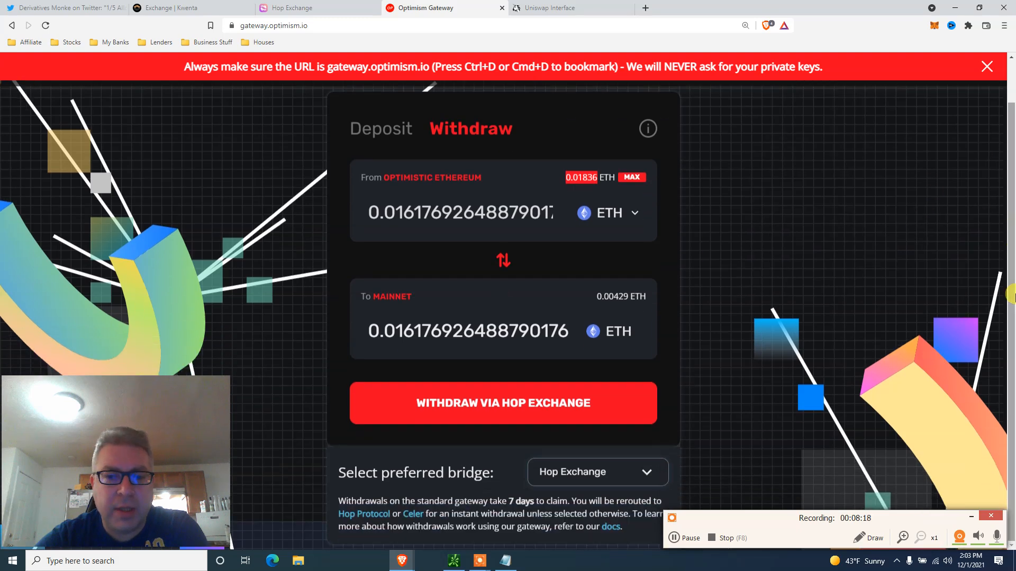
left_click(628, 478)
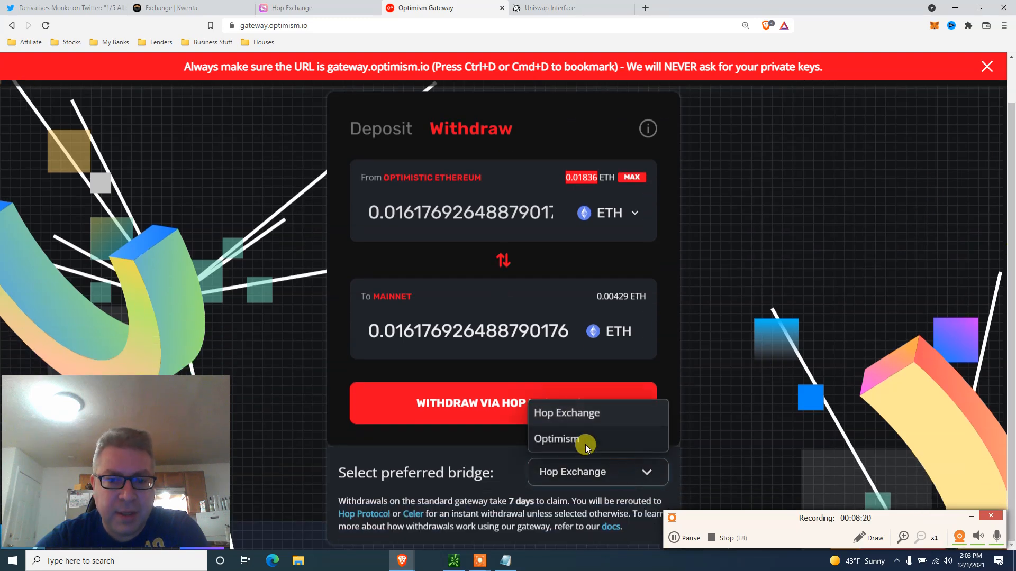
left_click(570, 439)
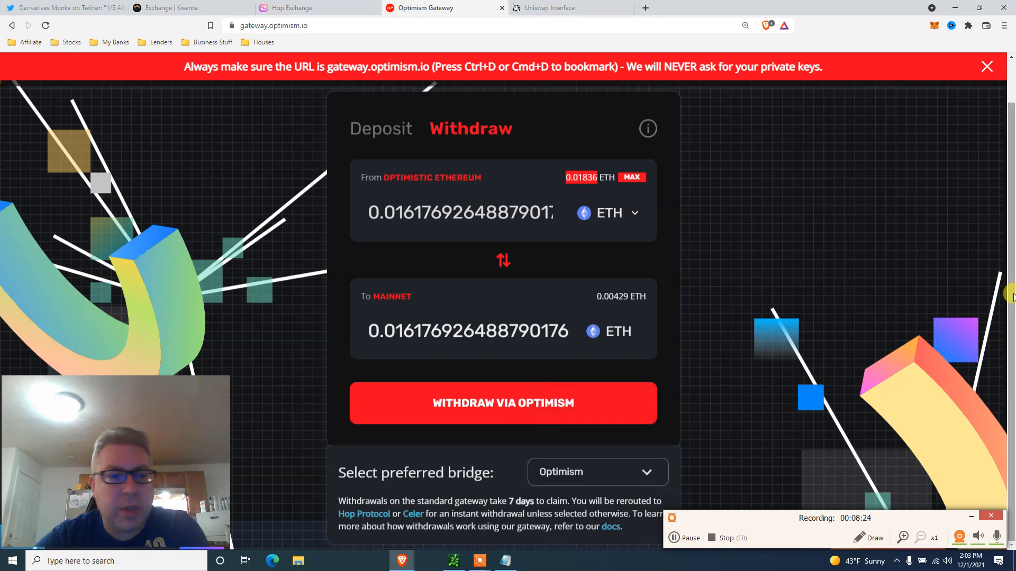
scroll(1004, 222, "up", 2)
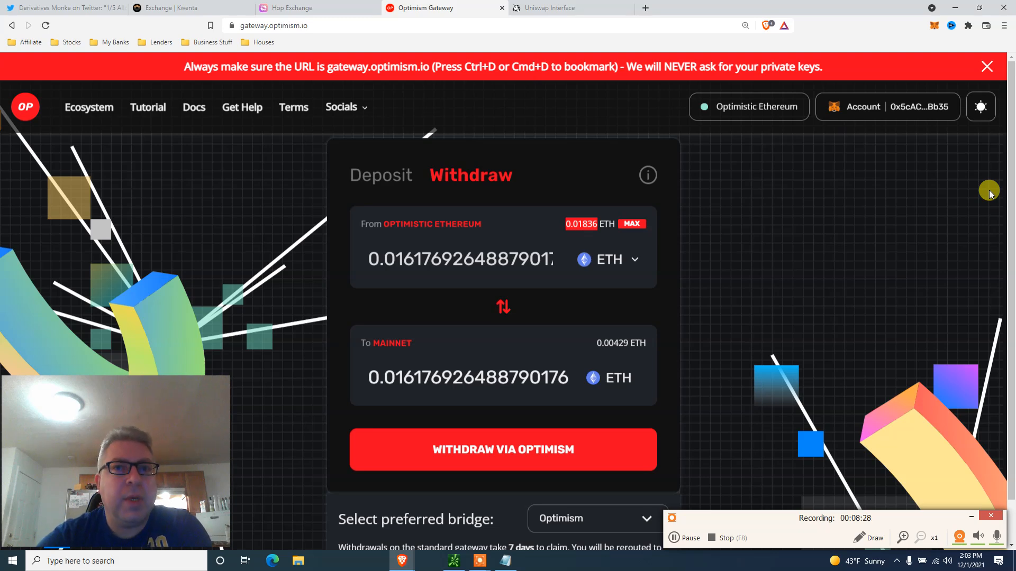
- Return to the Twitter thread and go back to airdrop steps 1 to 3 in tweet 2/5
left_click(200, 4)
left_click(79, 7)
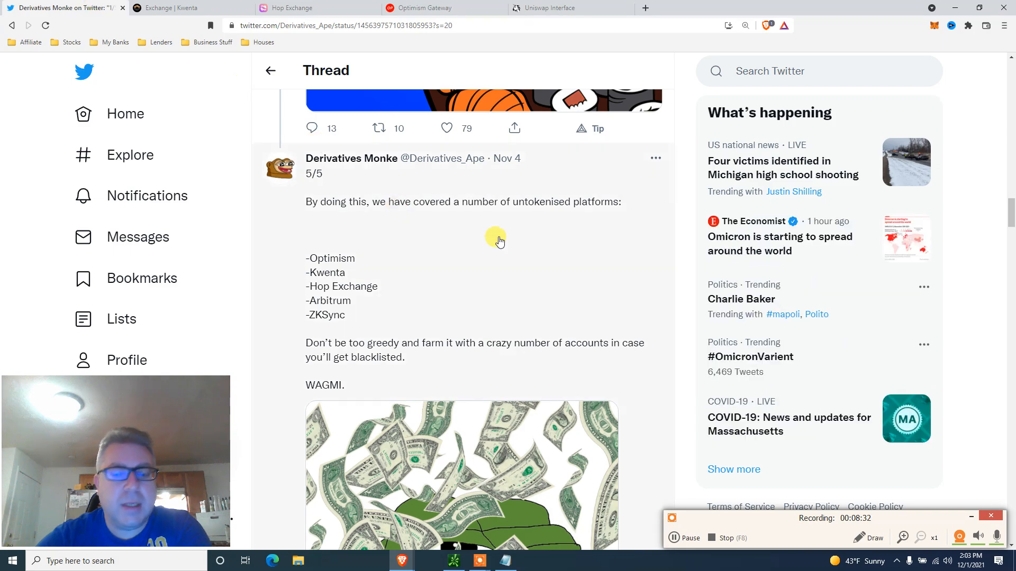
scroll(499, 242, "up", 15)
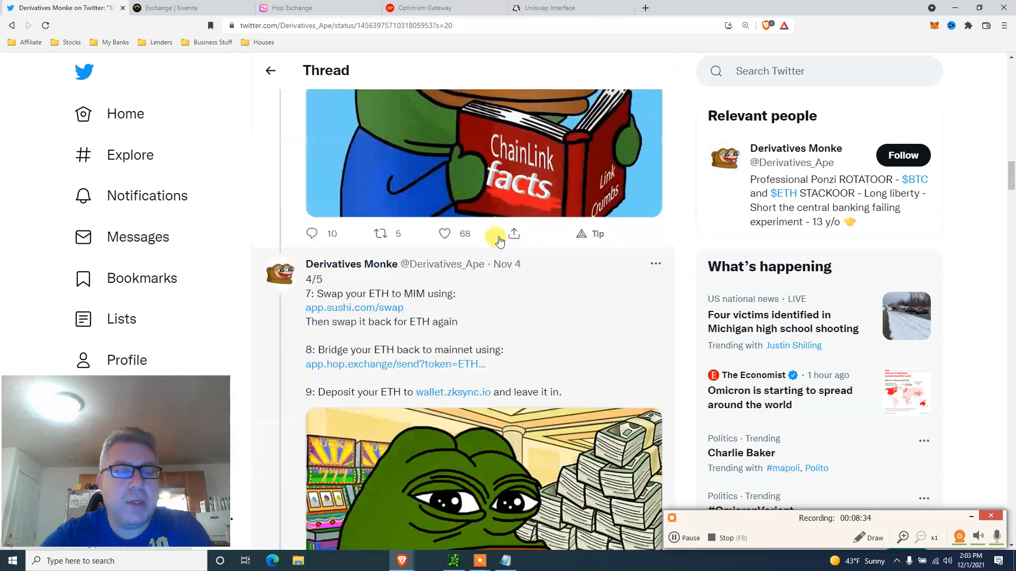
scroll(499, 241, "up", 12)
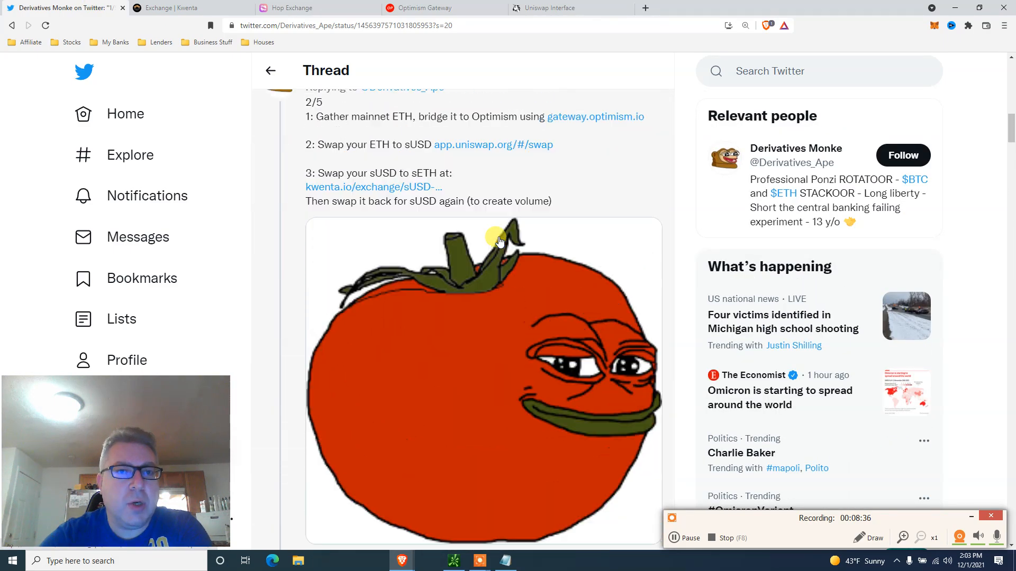
- Read airdrop steps 1 to 3 in tweet 2/5 of the Derivatives Monke thread
scroll(496, 232, "down", 2)
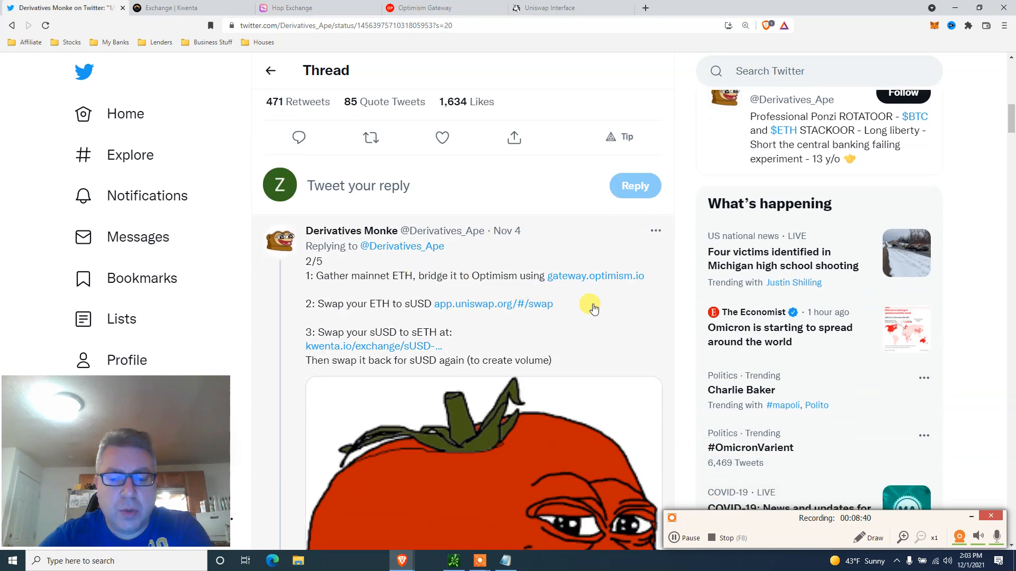
scroll(590, 304, "down", 1)
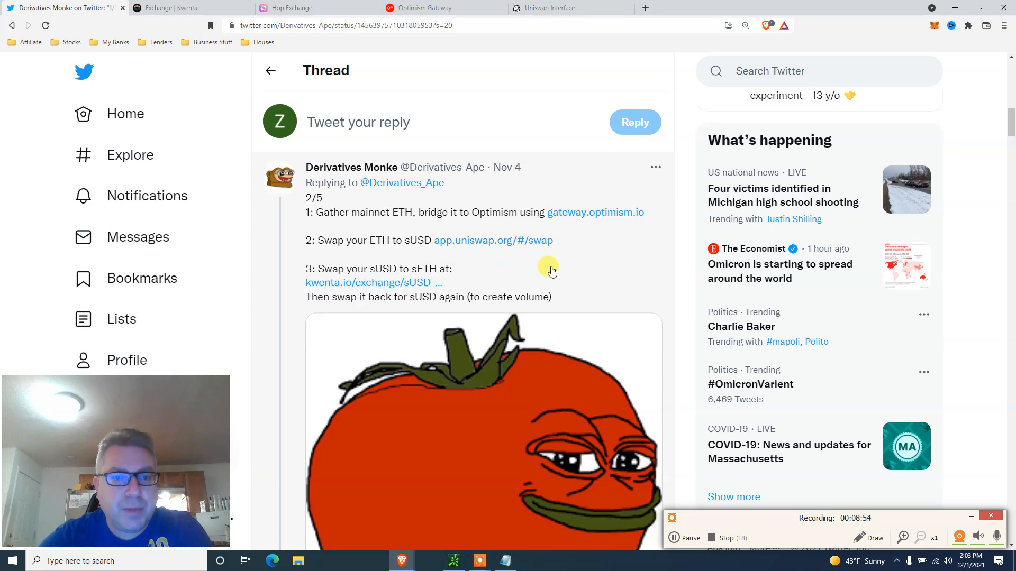
scroll(551, 270, "down", 1)
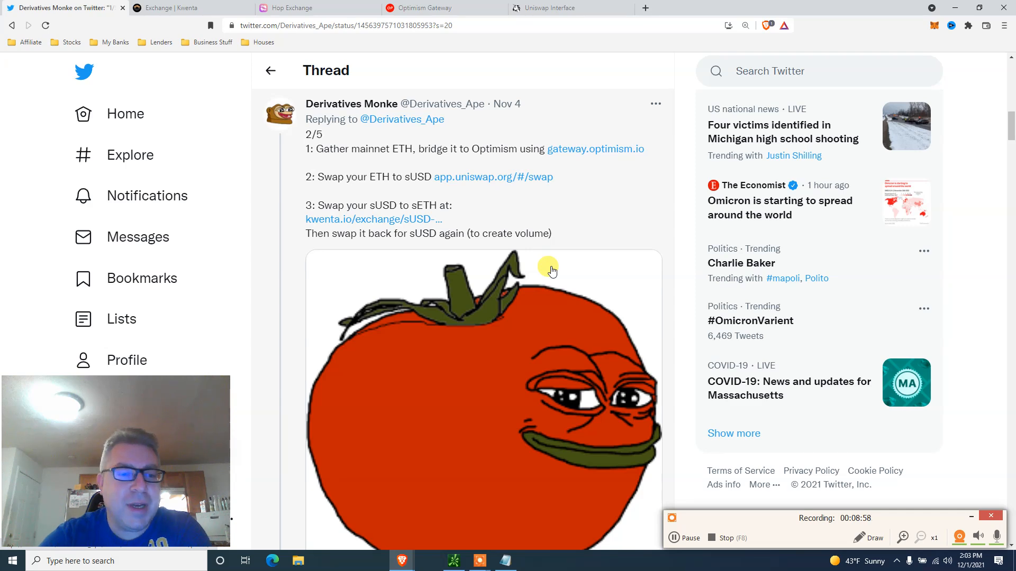
scroll(551, 270, "up", 1)
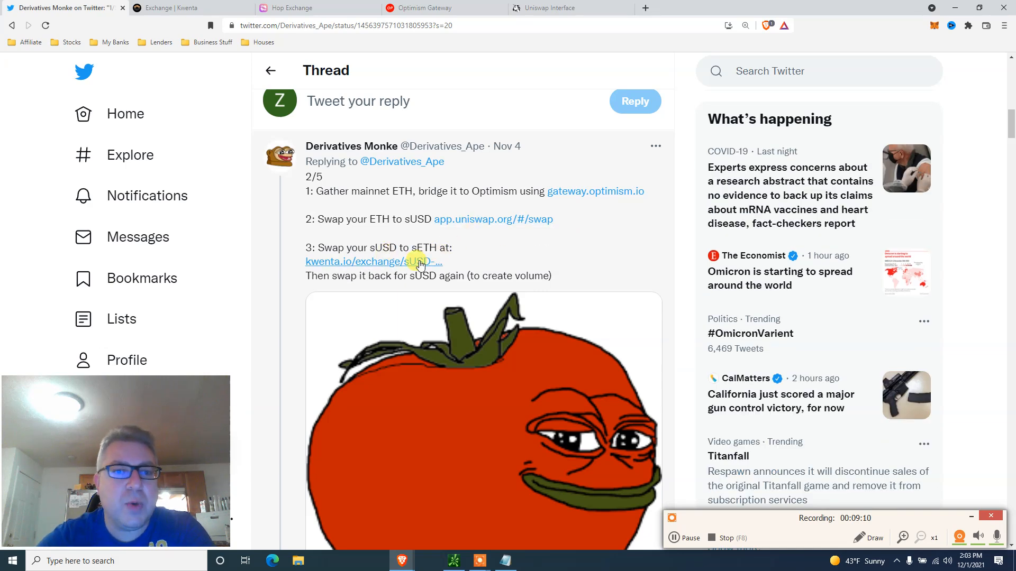
- Switch to Uniswap and check which network is selected for the ETH to sUSD swap
left_click(546, 7)
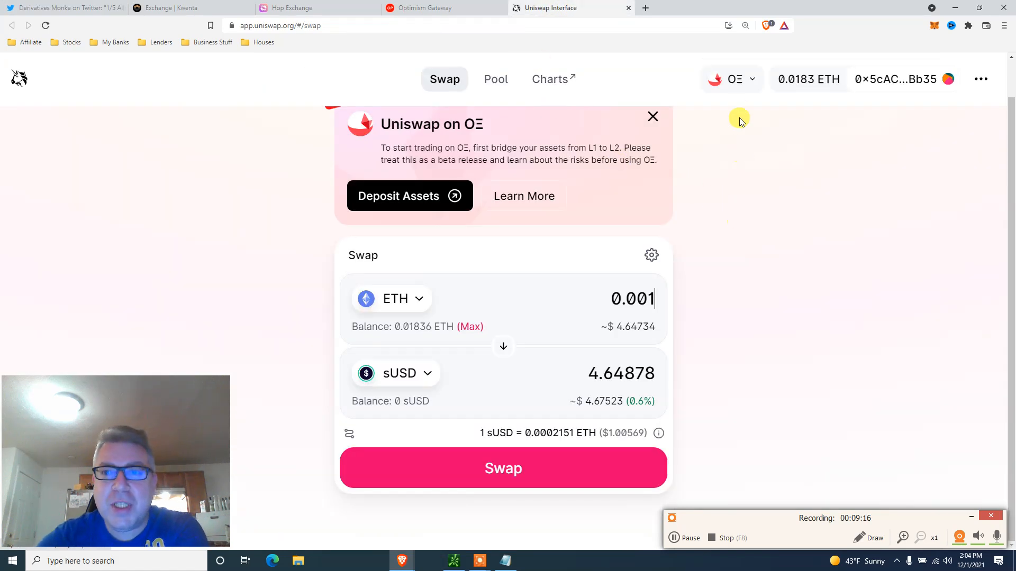
left_click(741, 85)
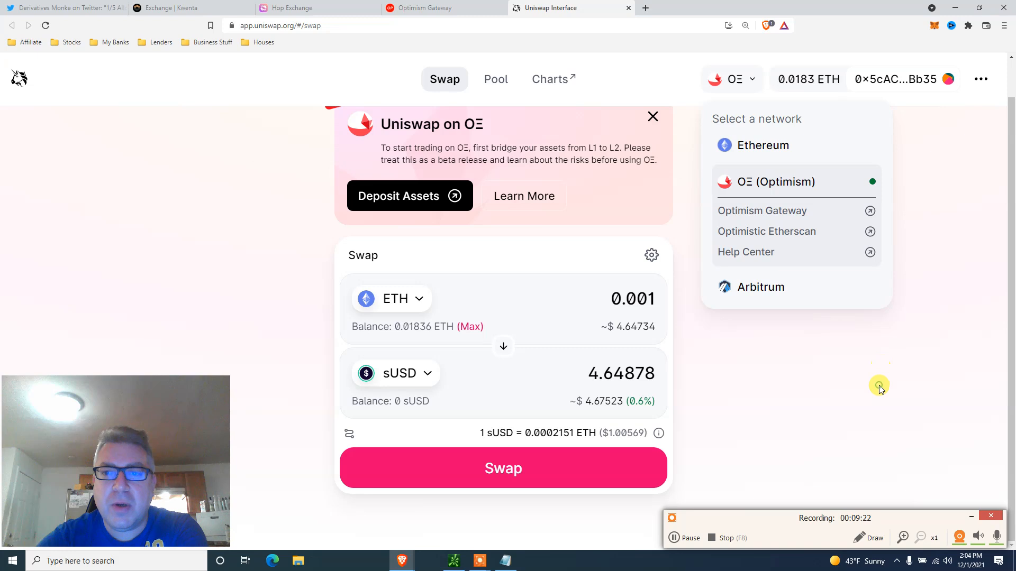
left_click(879, 389)
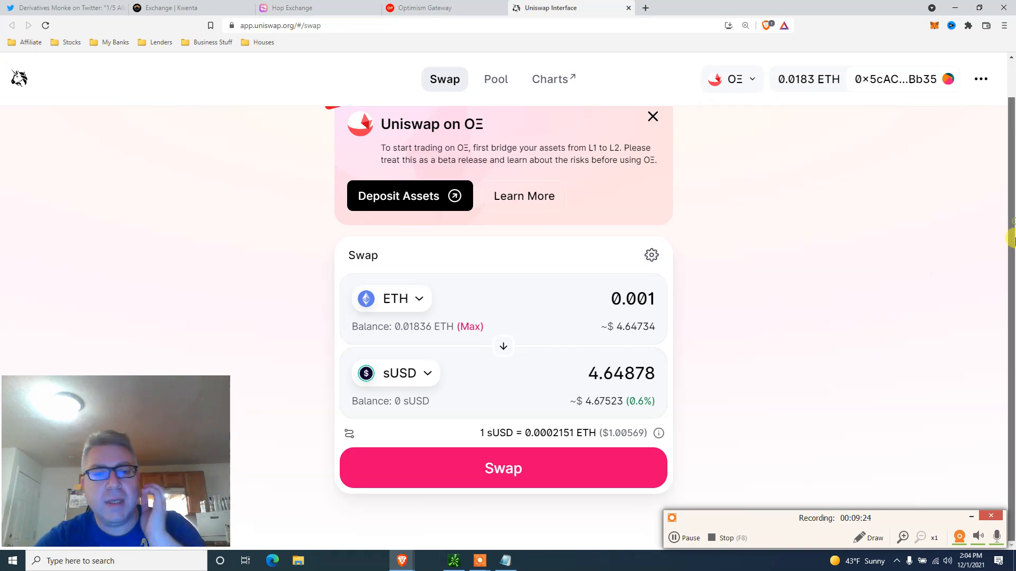
left_click_drag(1007, 227, 1004, 252)
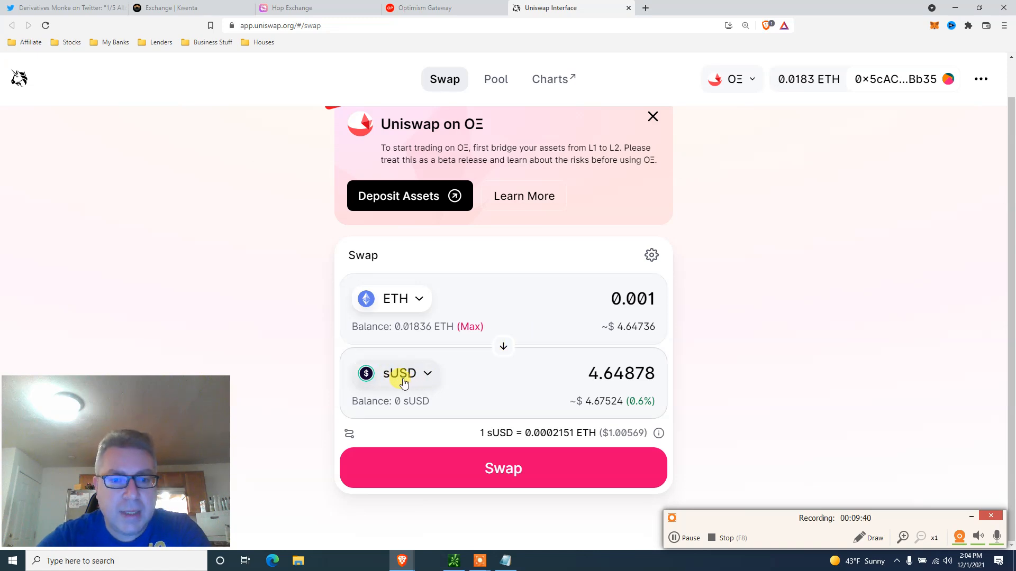
- Swap 0.001 ETH for sUSD on Uniswap, approve the transaction in MetaMask and dismiss the completion dialog
left_click(664, 477)
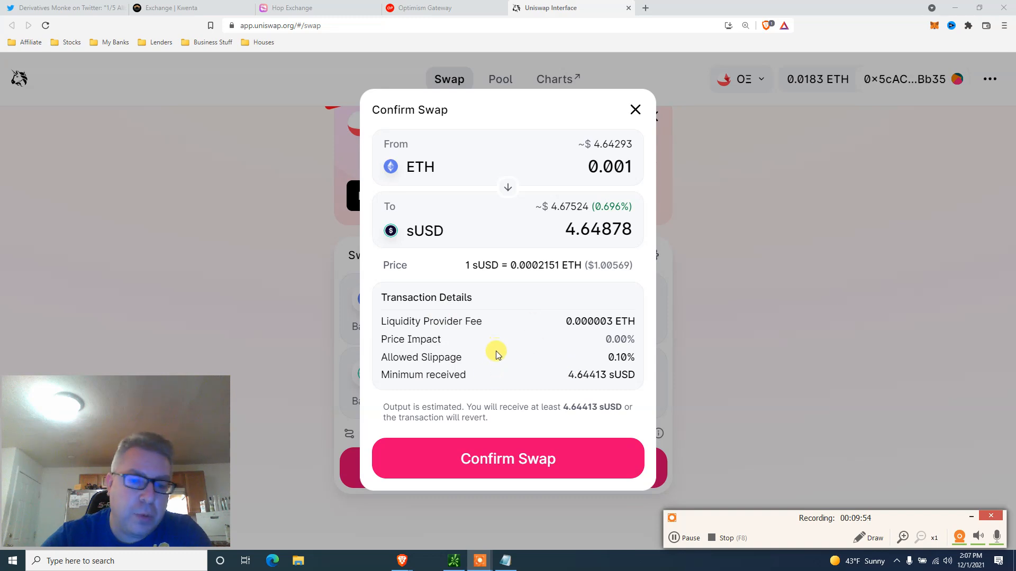
left_click(489, 460)
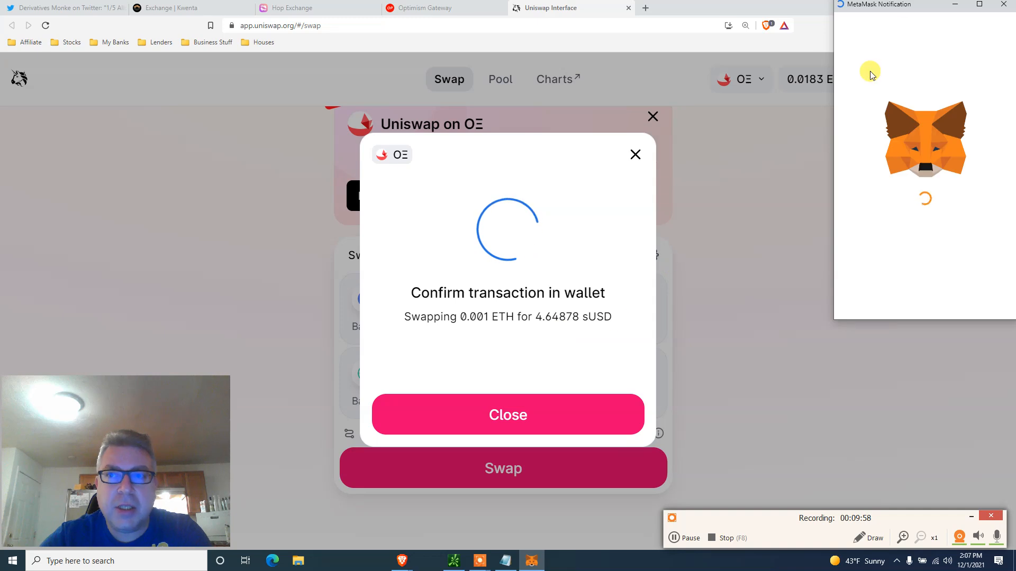
left_click_drag(921, 4, 736, 82)
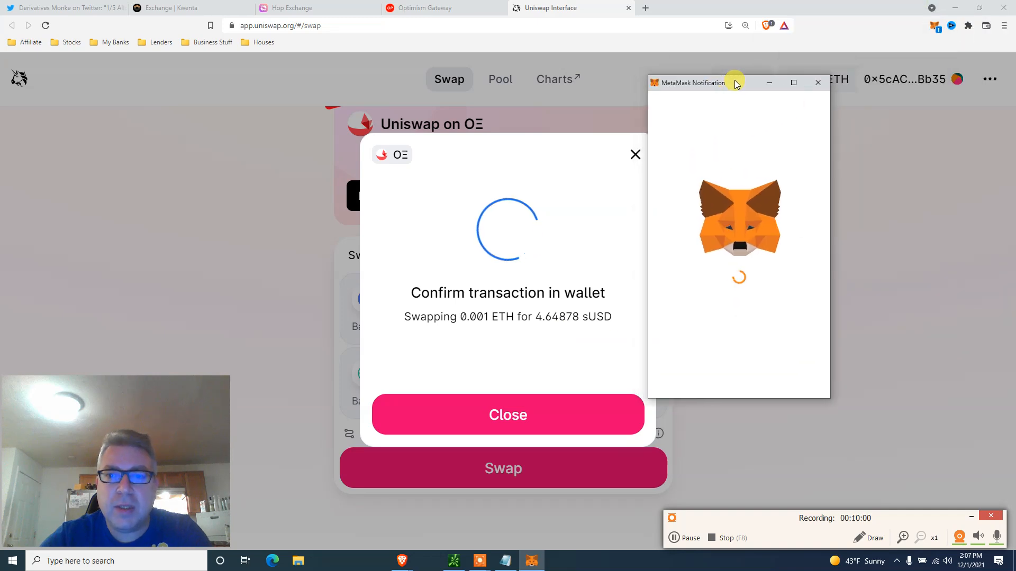
left_click_drag(822, 206, 820, 281)
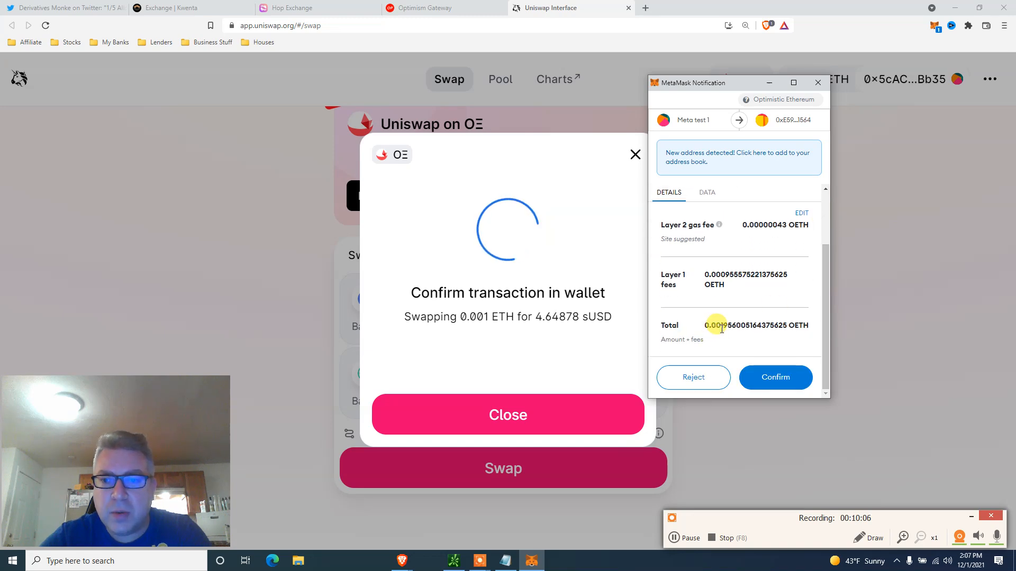
left_click(778, 371)
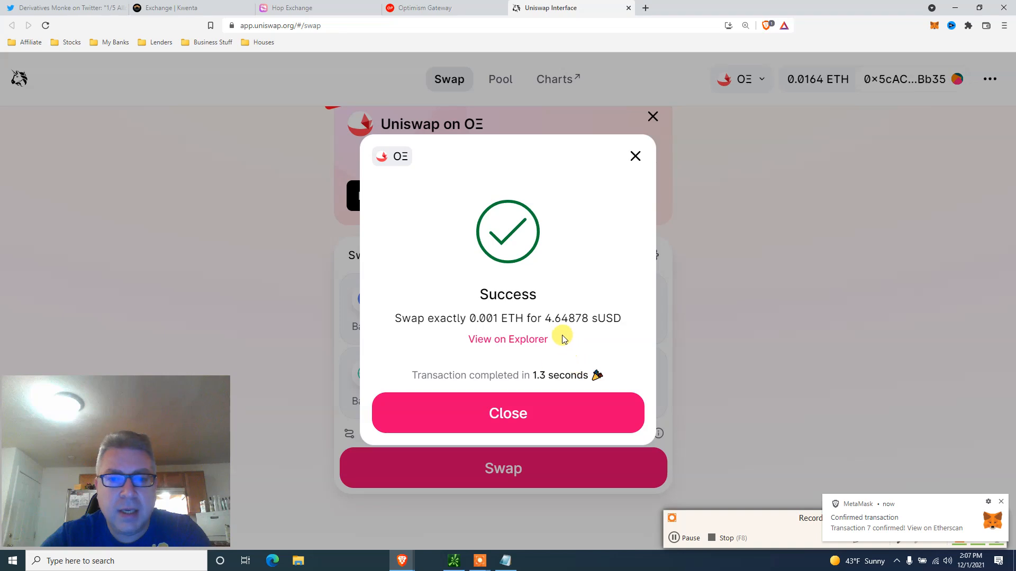
left_click(541, 402)
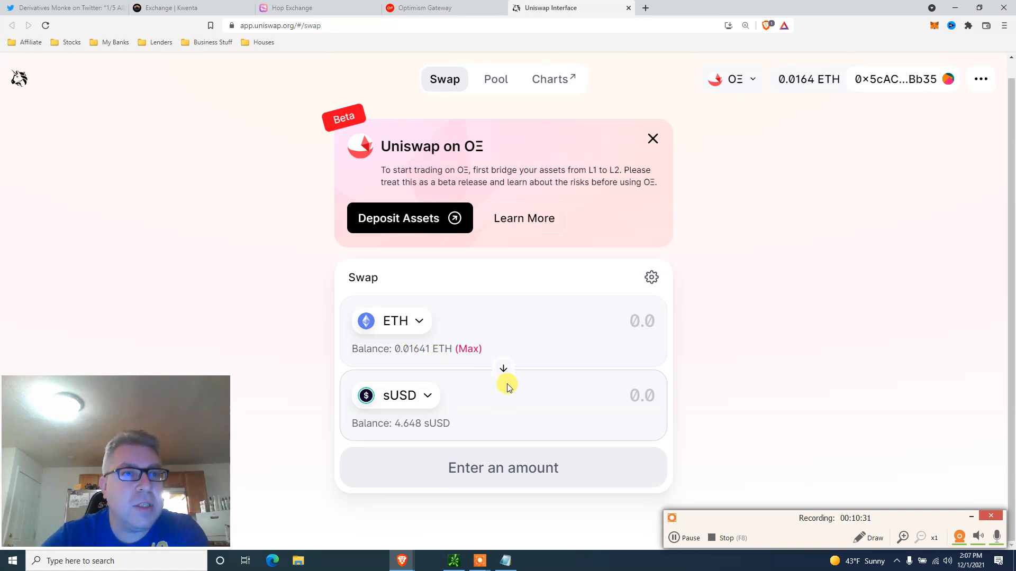
- Check step 3 in the Twitter thread and return to the Kwenta sUSD to sETH exchange
left_click(675, 537)
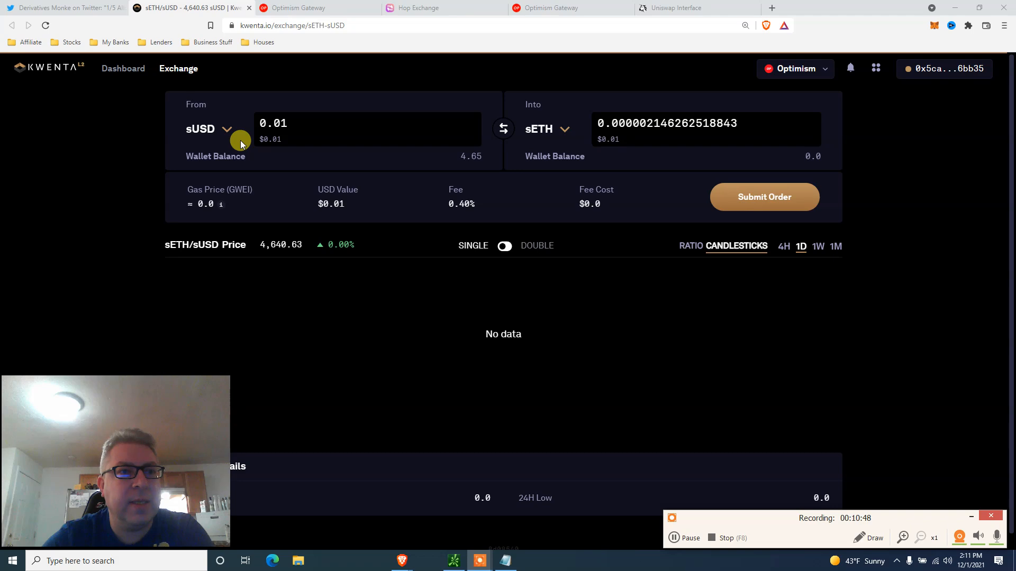
left_click(48, 7)
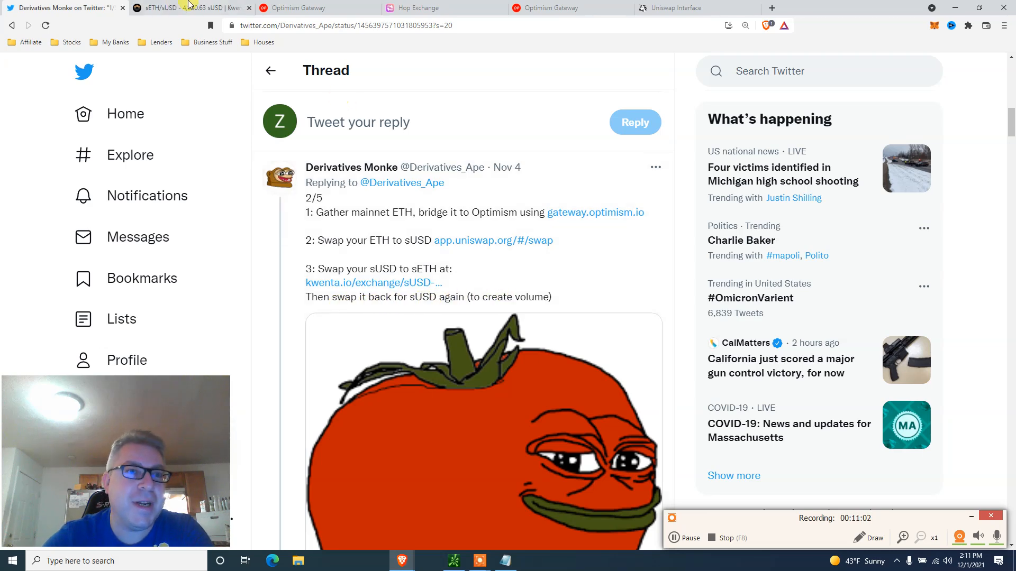
left_click(223, 4)
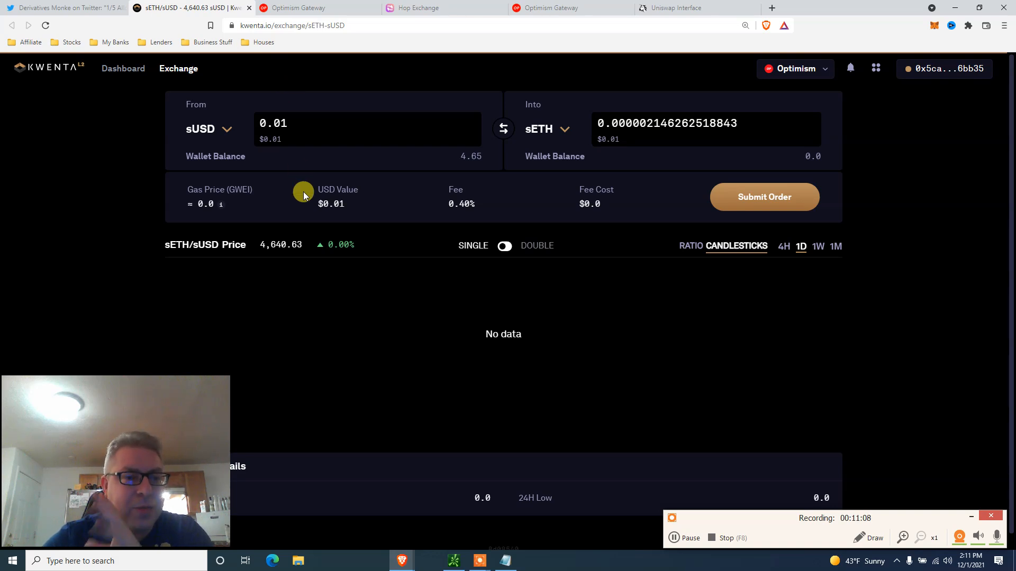
- Exchange 1 sUSD into sETH on Kwenta, submitting the order and confirming it in MetaMask
double_click(282, 122)
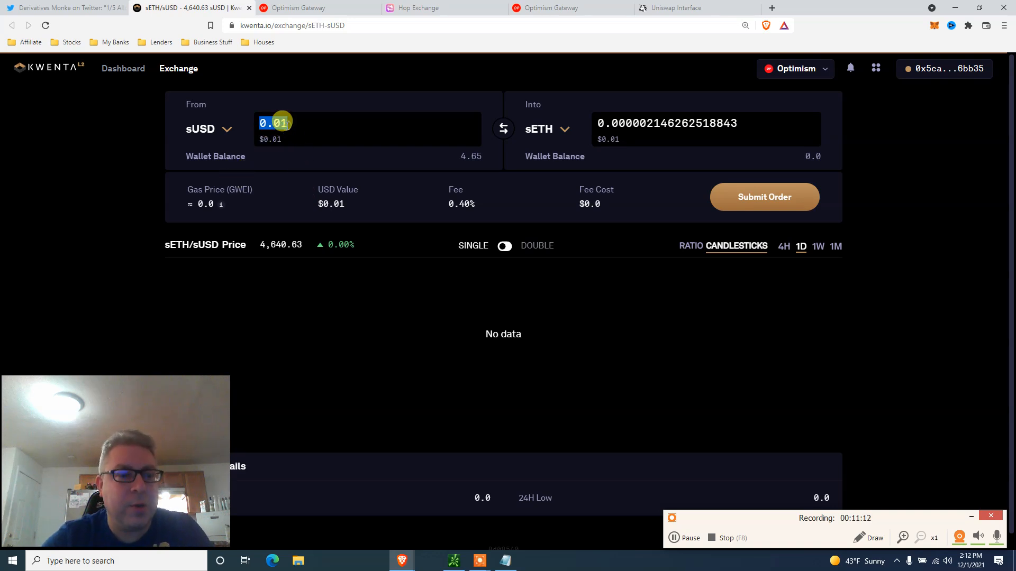
type("1")
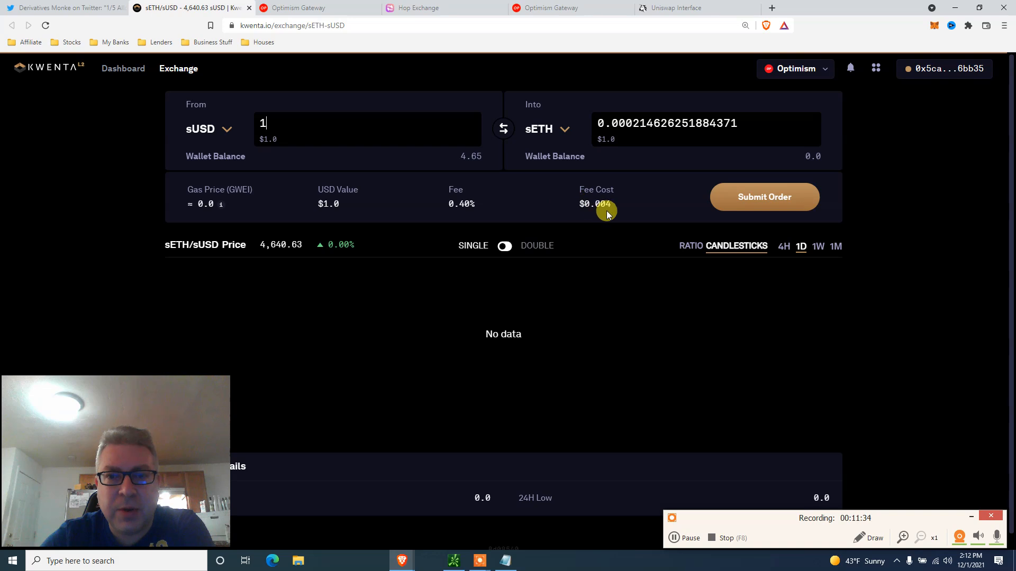
left_click(743, 199)
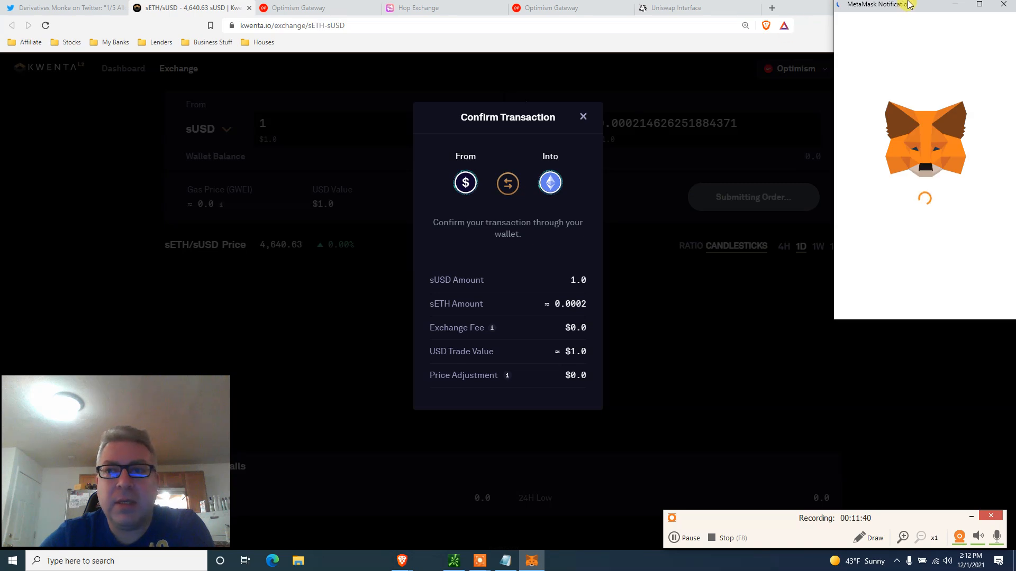
left_click_drag(906, 8, 683, 79)
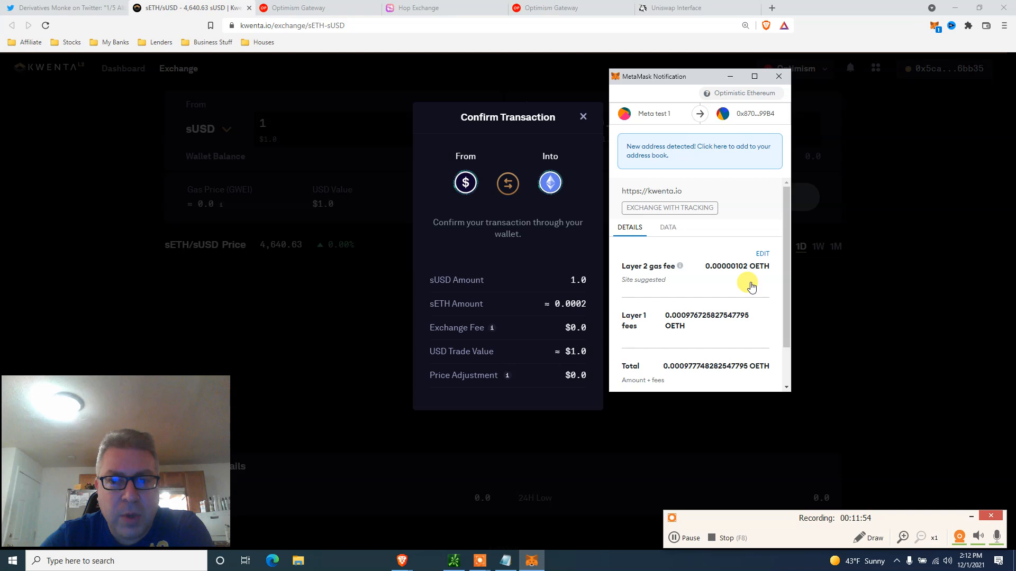
left_click_drag(786, 227, 788, 274)
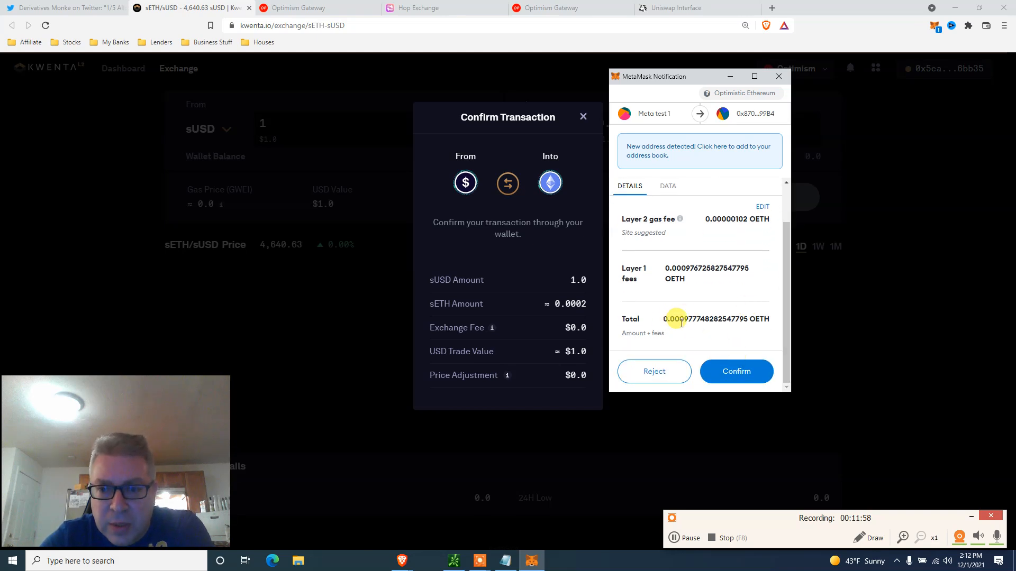
left_click(730, 370)
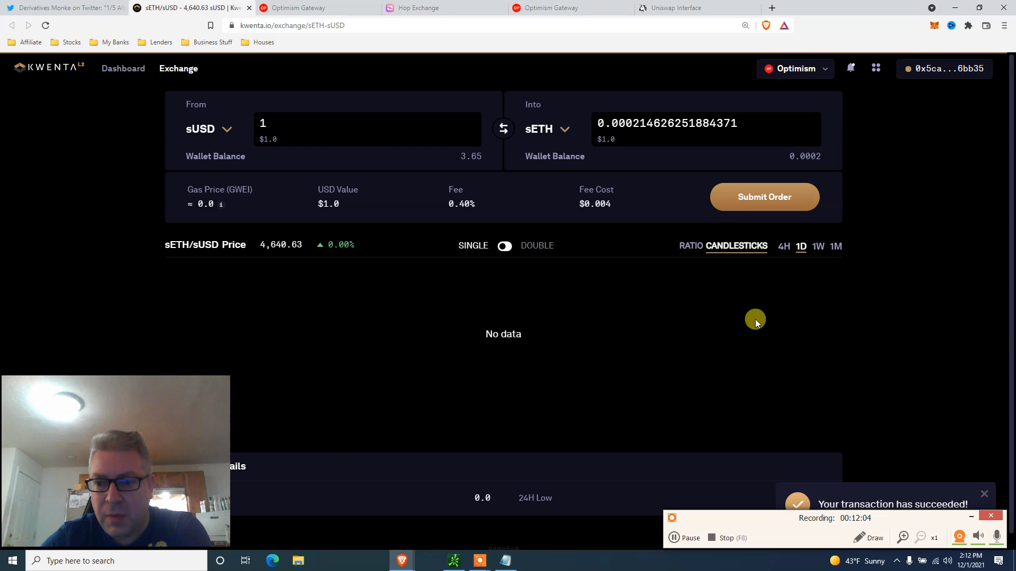
left_click(972, 518)
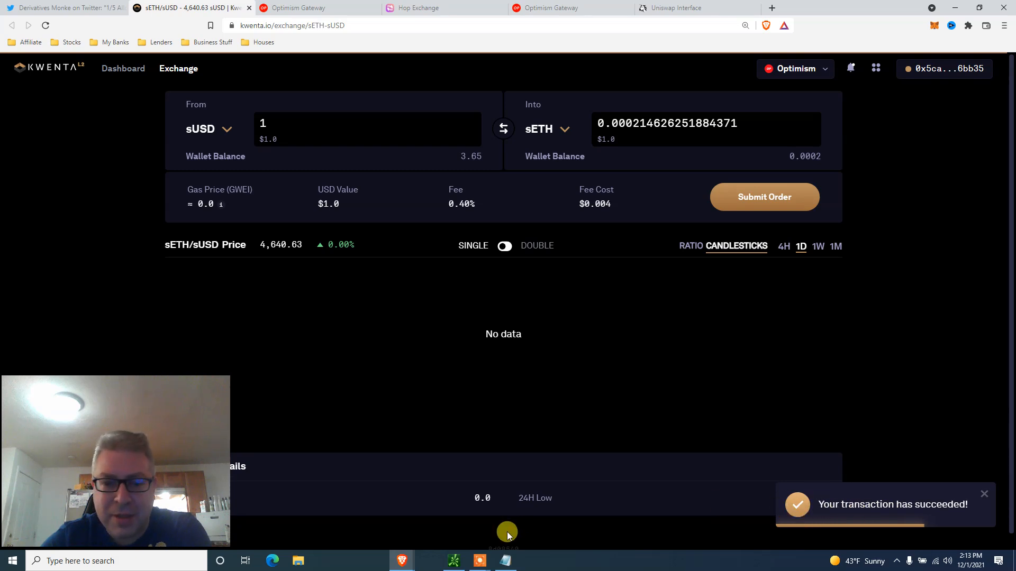
mouse_move(479, 565)
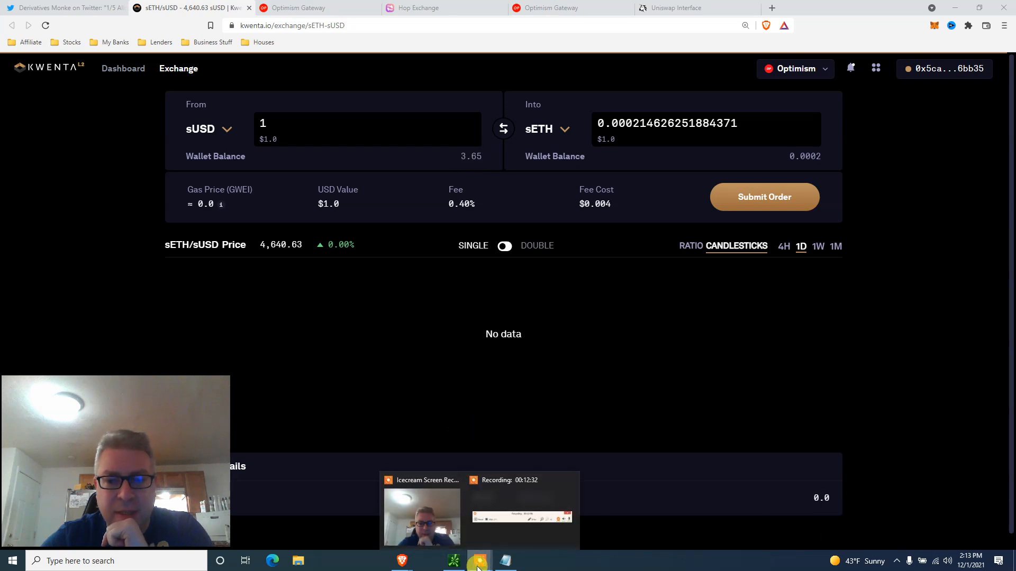
left_click(503, 529)
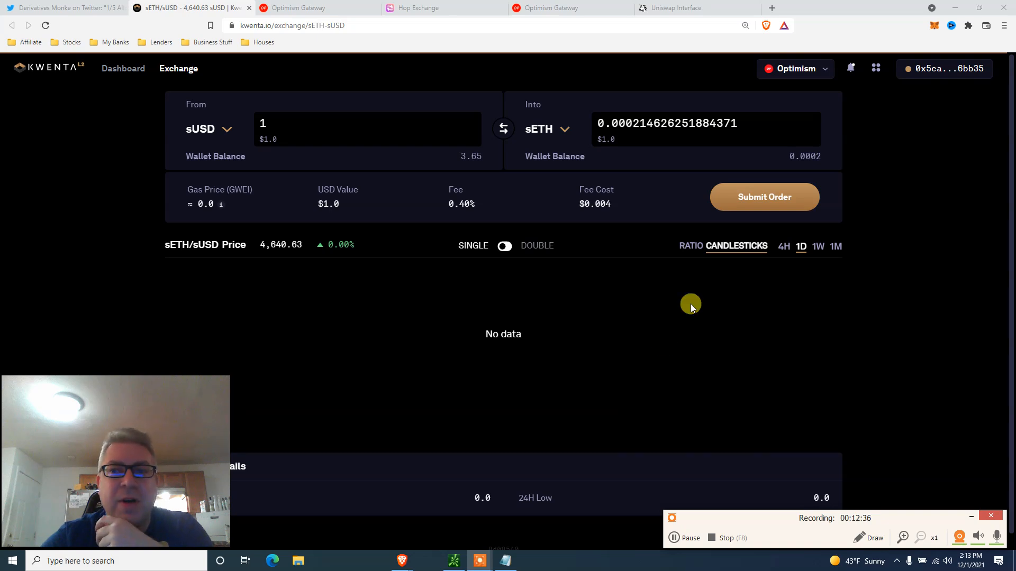
- Reverse the Kwenta exchange to go from sETH into sUSD and set the amount to 0.0001 sETH
left_click(501, 134)
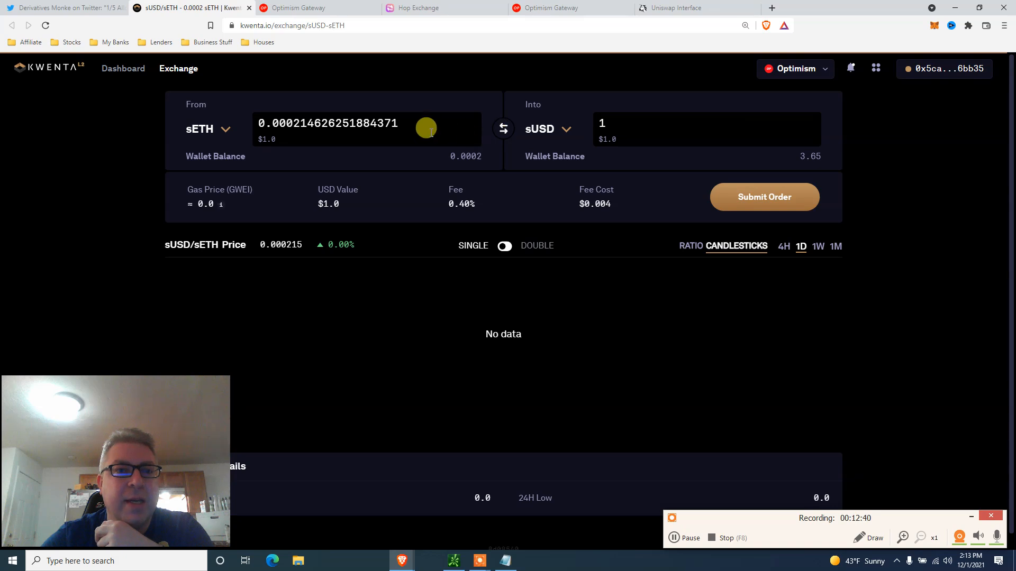
left_click(264, 124)
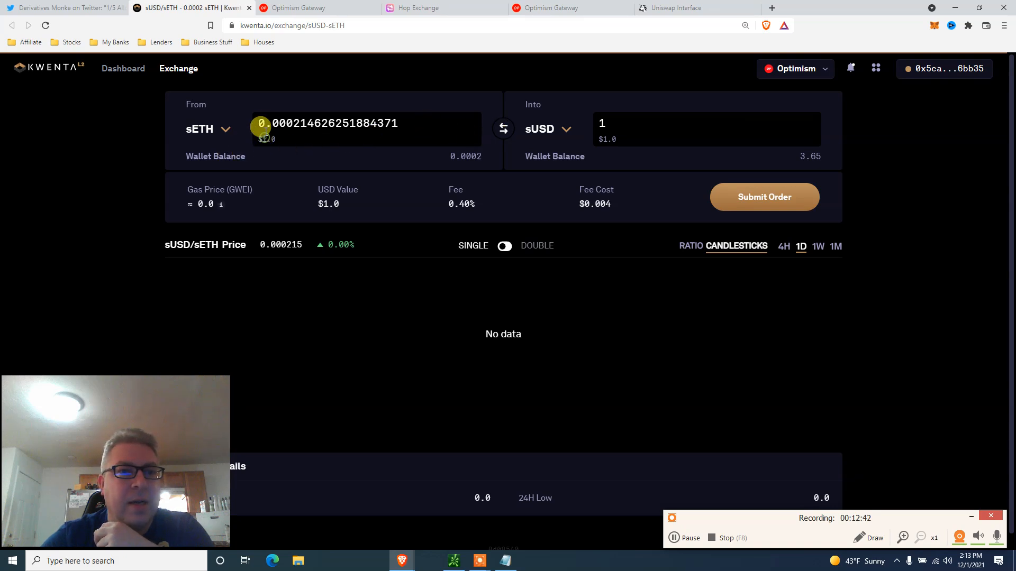
left_click(468, 159)
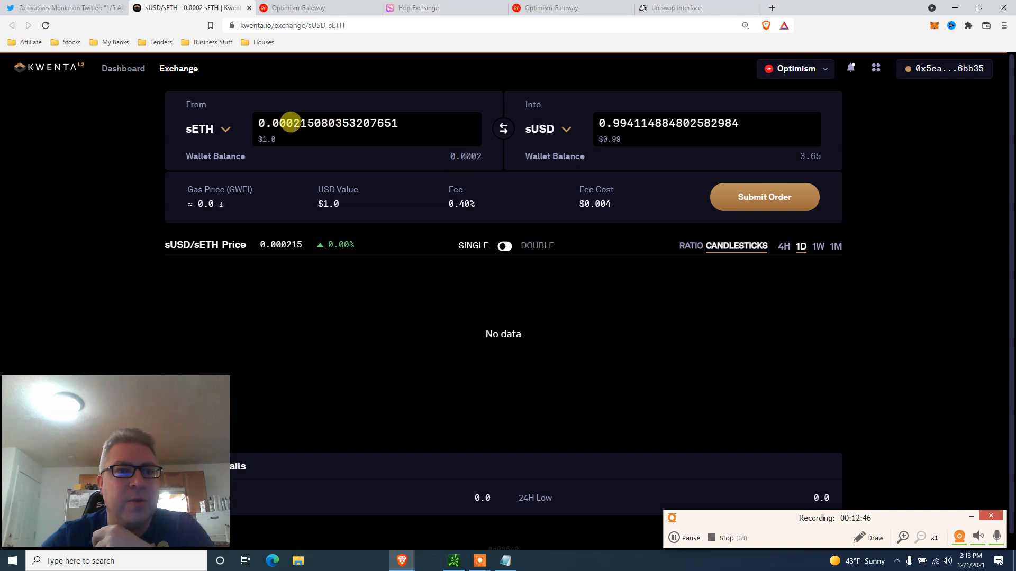
left_click_drag(293, 123, 423, 115)
type("1")
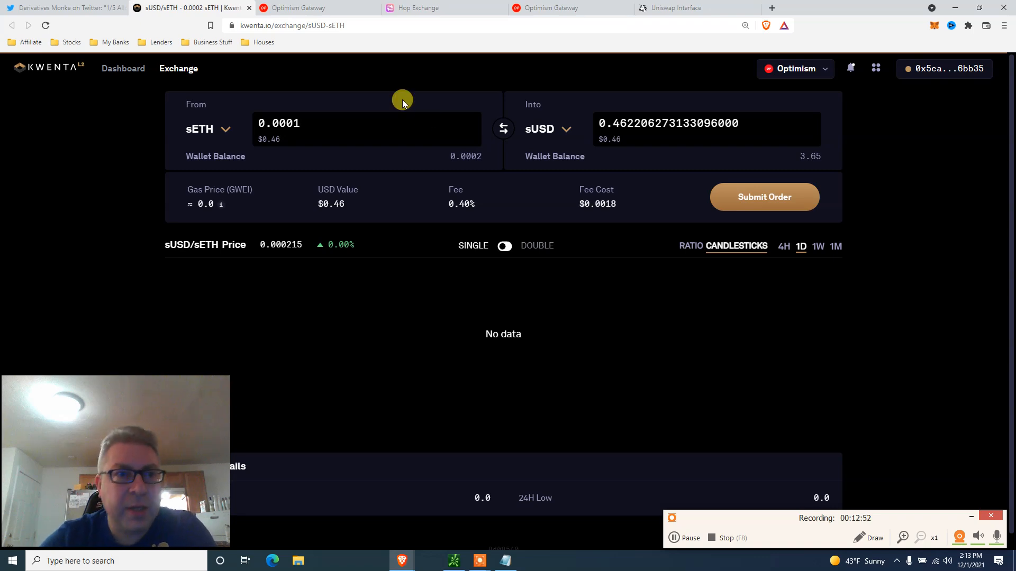
- Return to the Twitter thread and read airdrop steps 4 to 9 in tweets 3/5 and 4/5
left_click(75, 7)
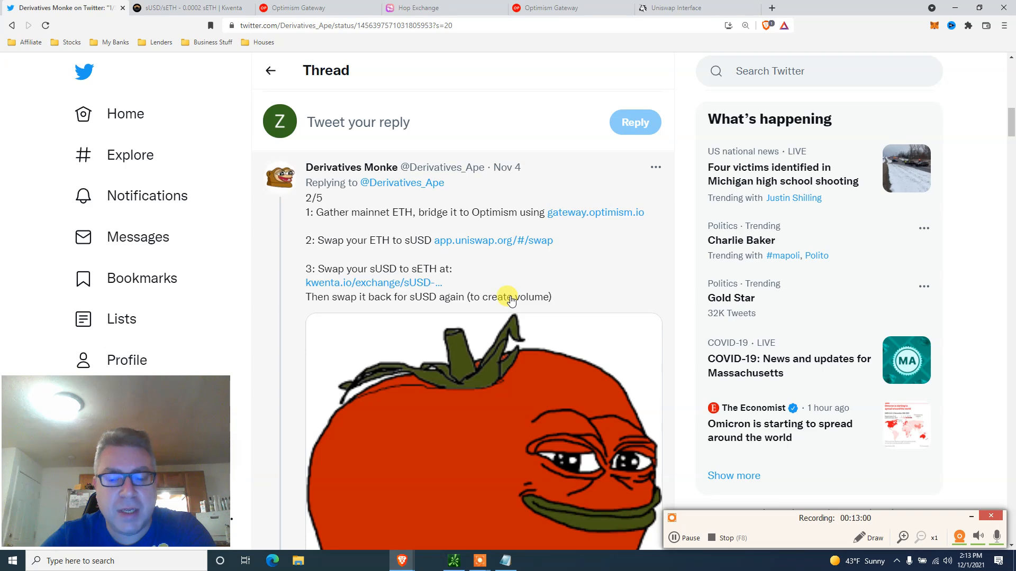
scroll(510, 300, "down", 8)
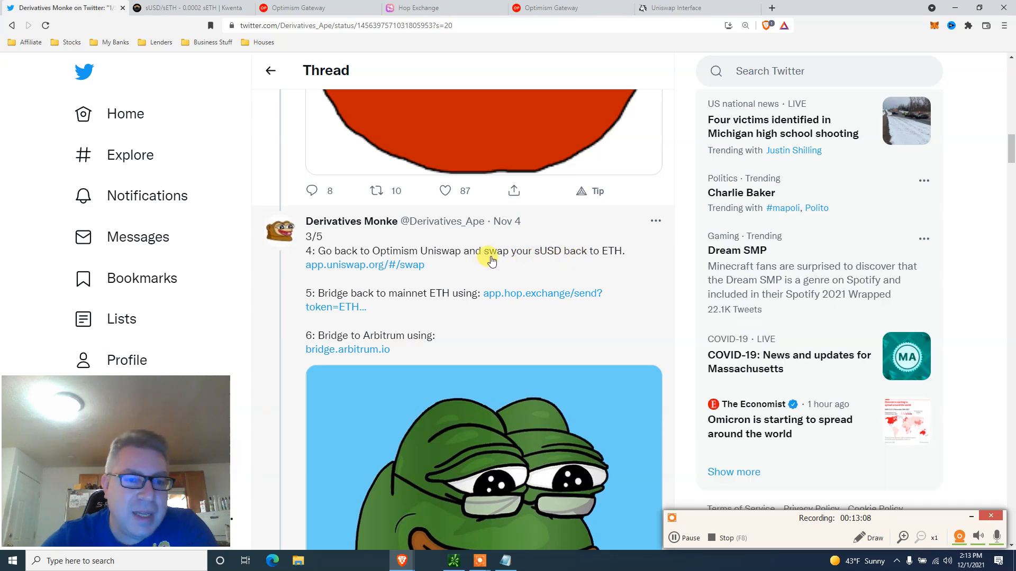
scroll(506, 251, "down", 2)
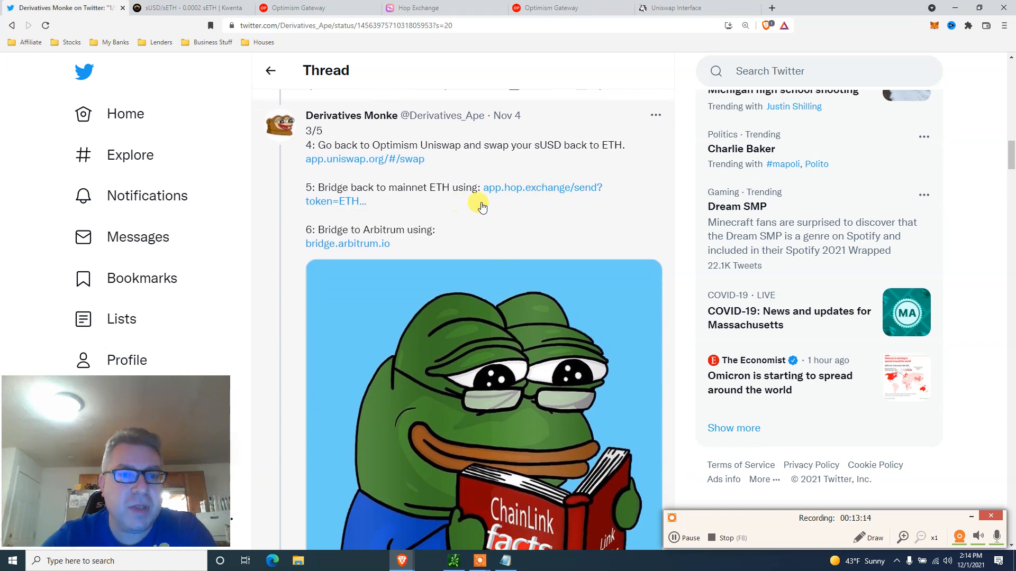
scroll(481, 207, "down", 10)
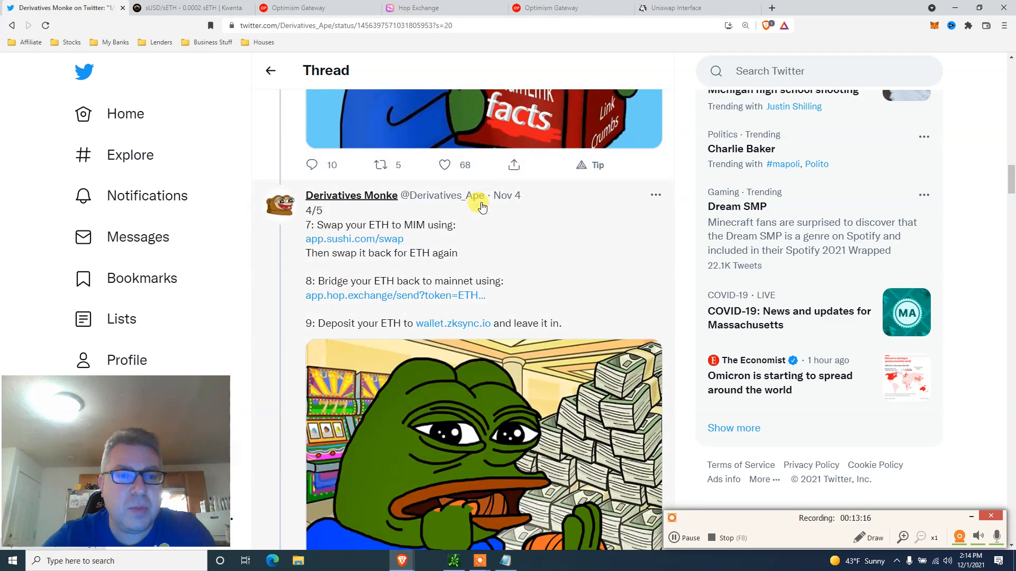
scroll(482, 206, "down", 3)
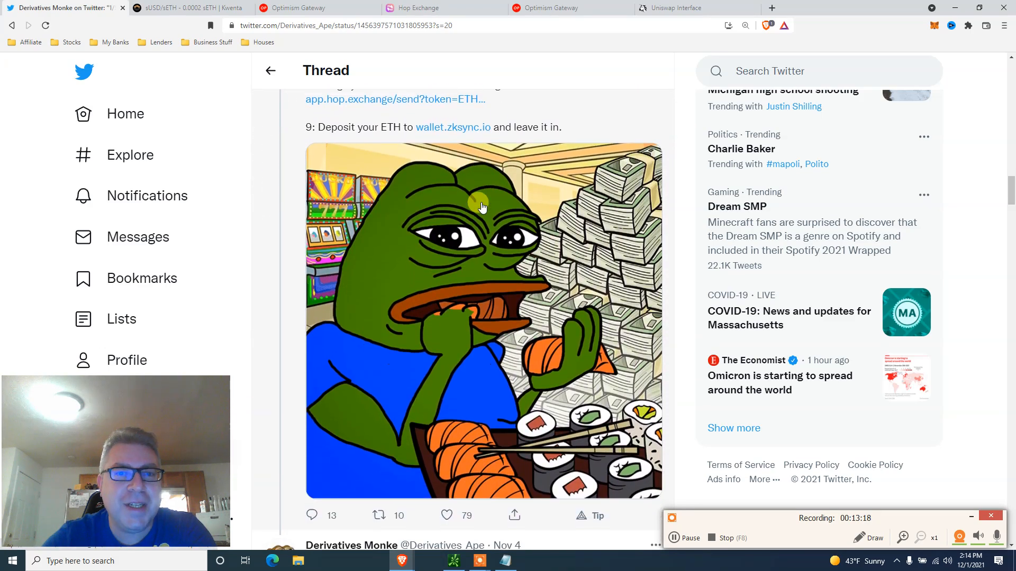
- Return to Kwenta and set the exchange from sETH into sBTC with an amount of 0.0001 sETH
scroll(481, 206, "down", 1)
scroll(482, 206, "up", 5)
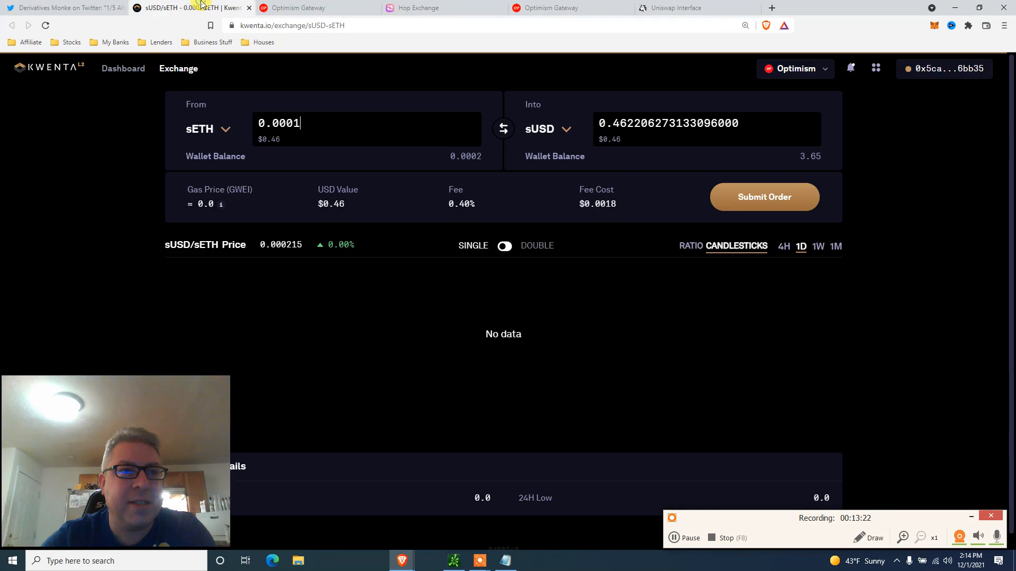
left_click(199, 8)
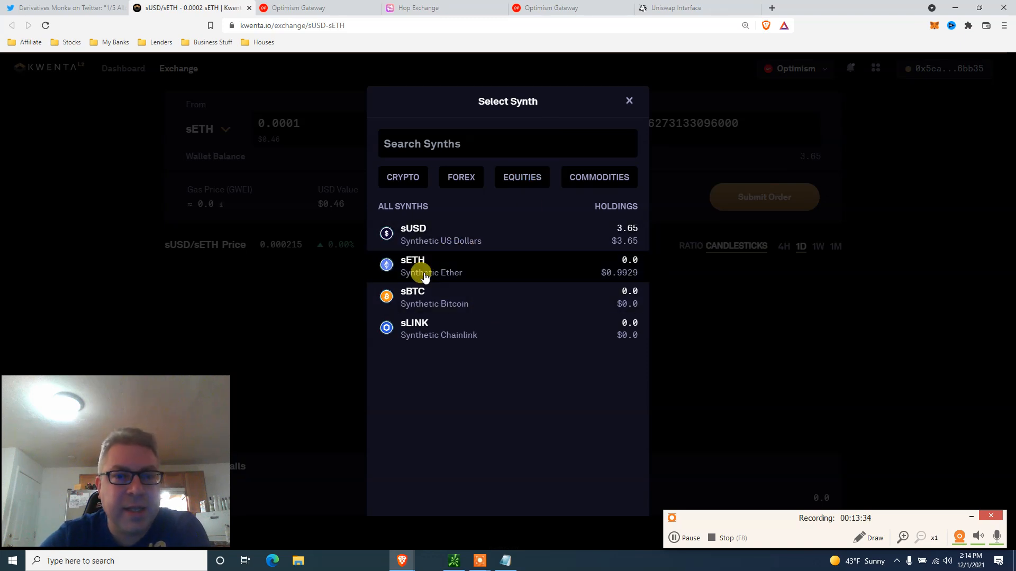
left_click(438, 308)
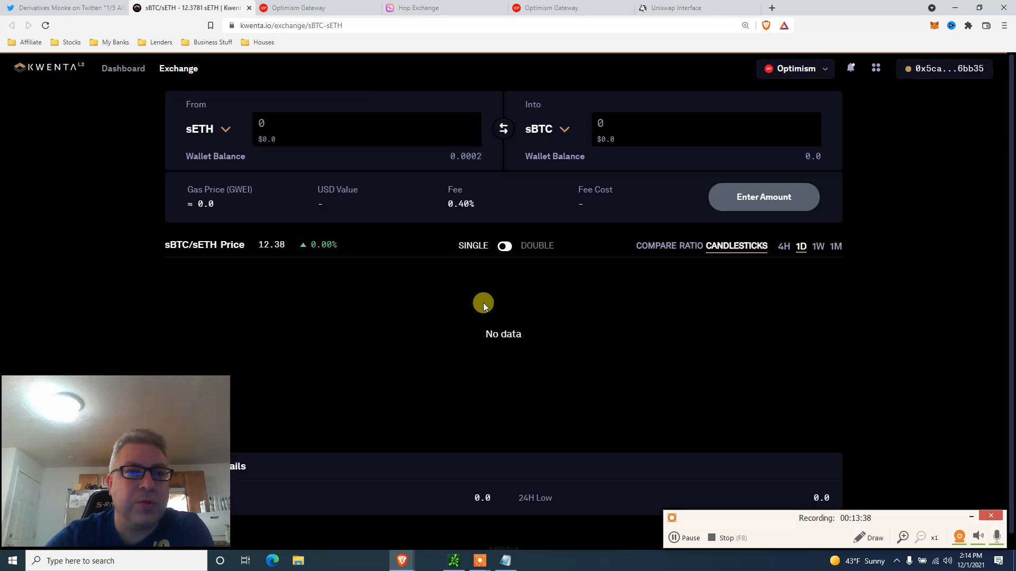
left_click(465, 160)
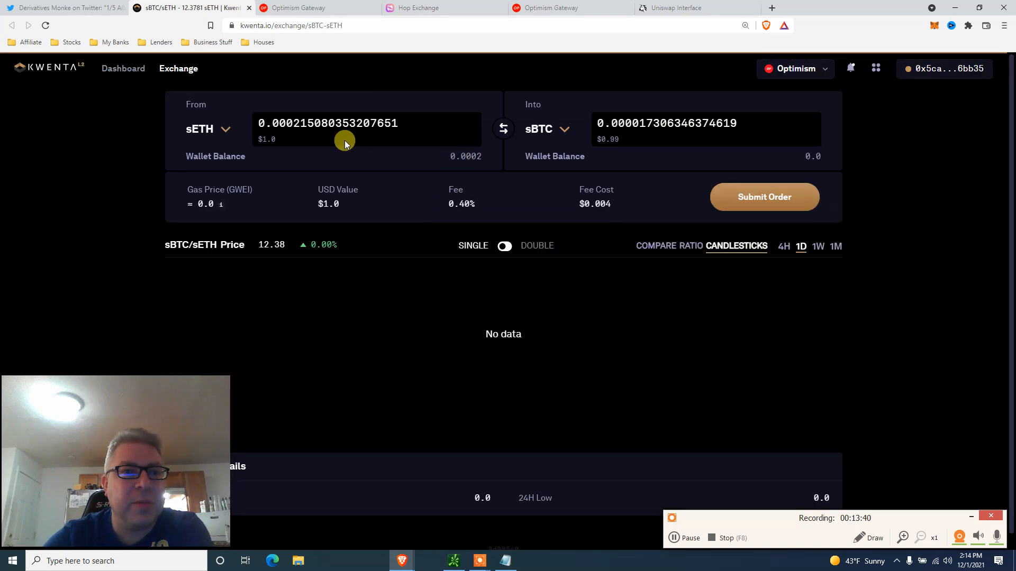
left_click_drag(293, 123, 431, 121)
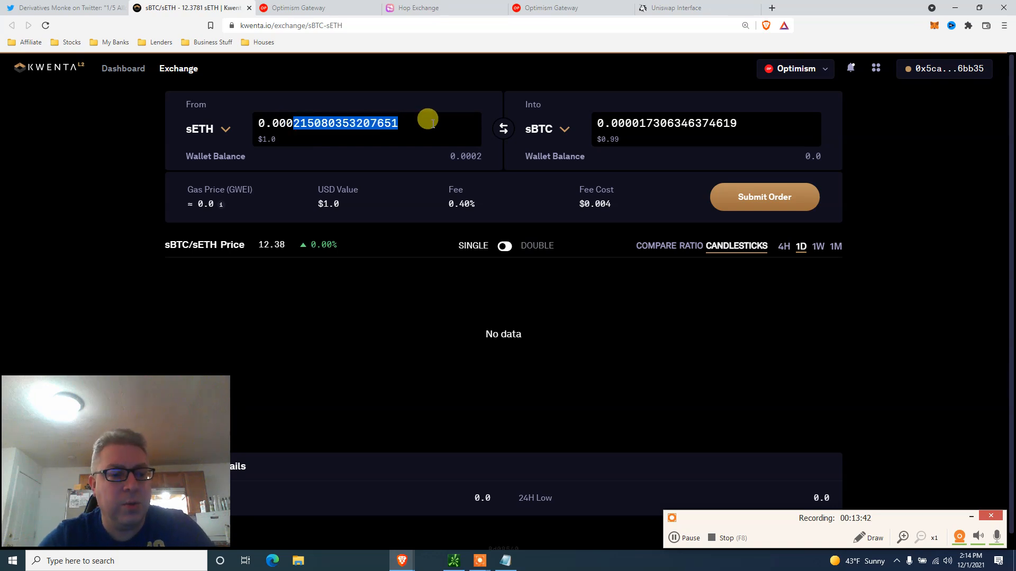
type("1")
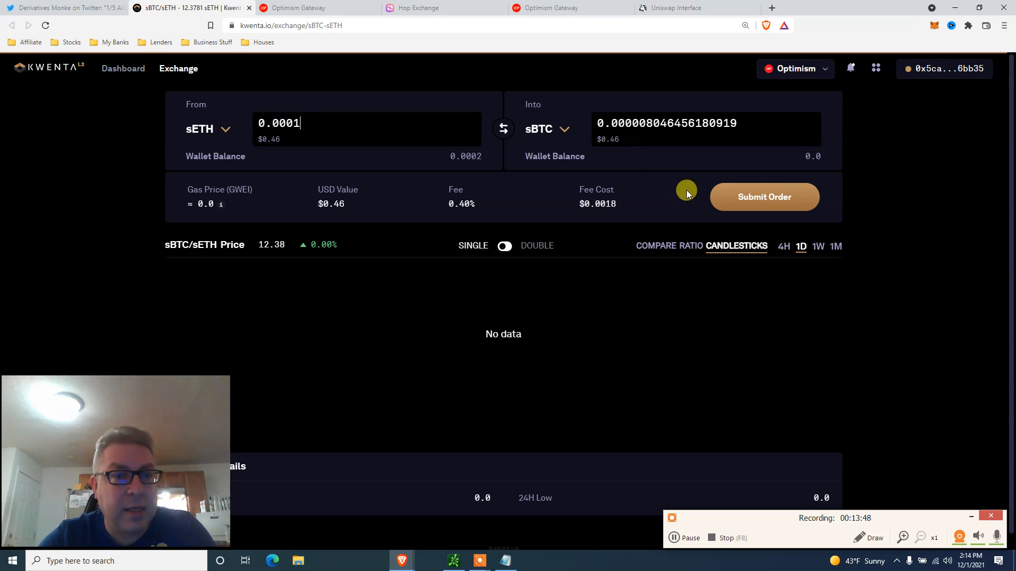
- Submit the sETH to sBTC order on Kwenta and confirm the transaction in MetaMask
left_click(709, 200)
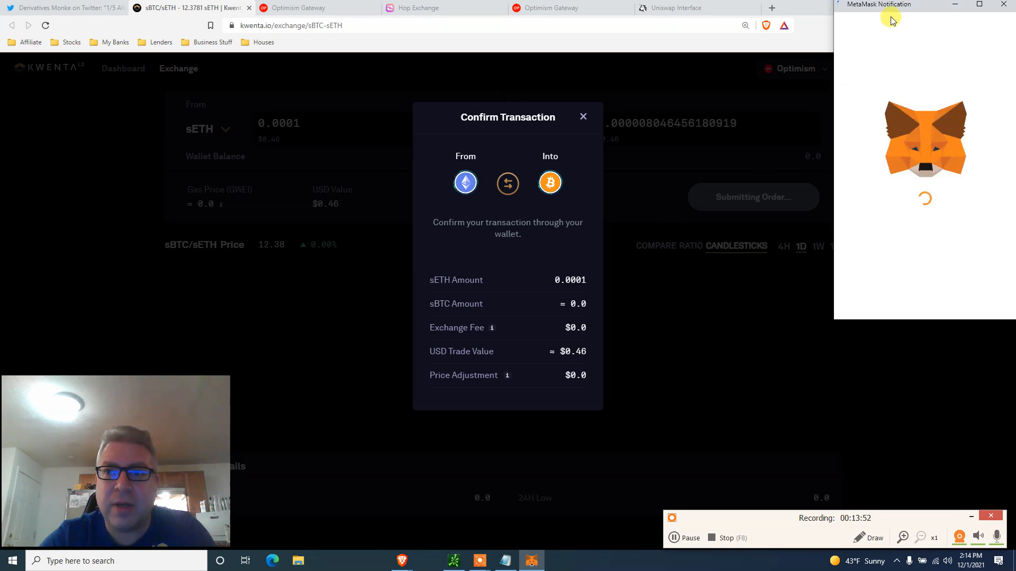
left_click_drag(896, 7, 693, 94)
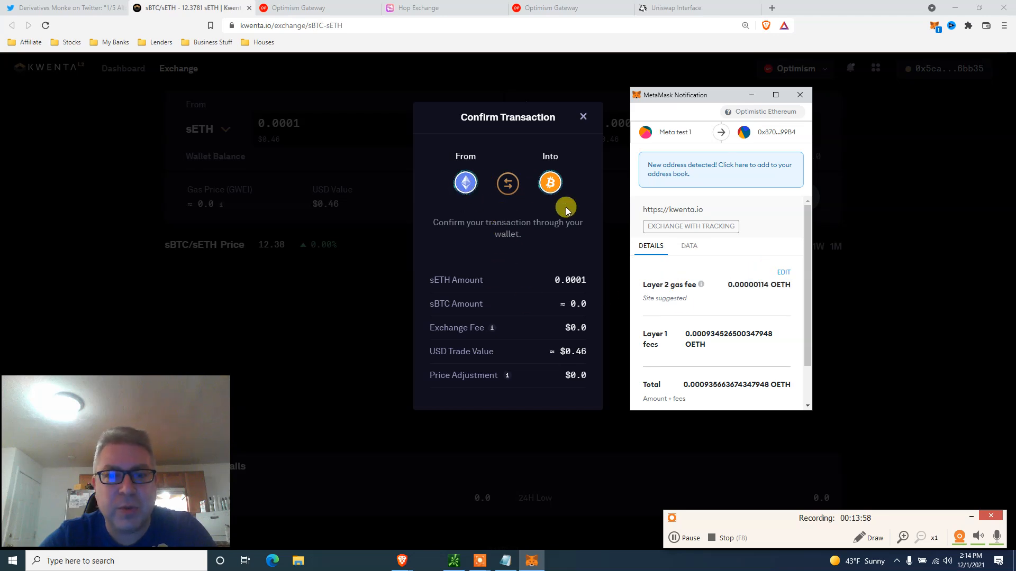
left_click_drag(805, 258, 803, 303)
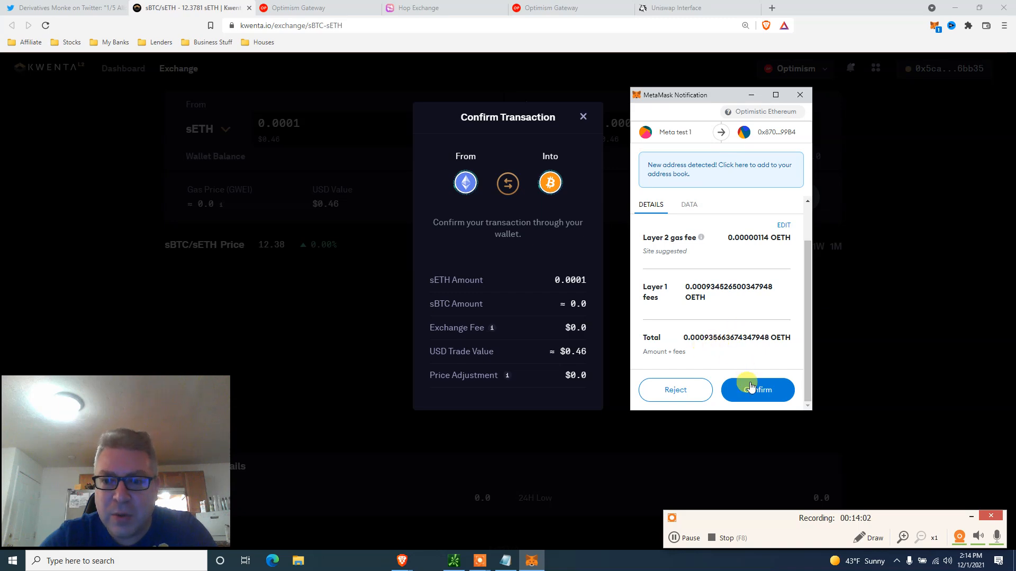
left_click(778, 390)
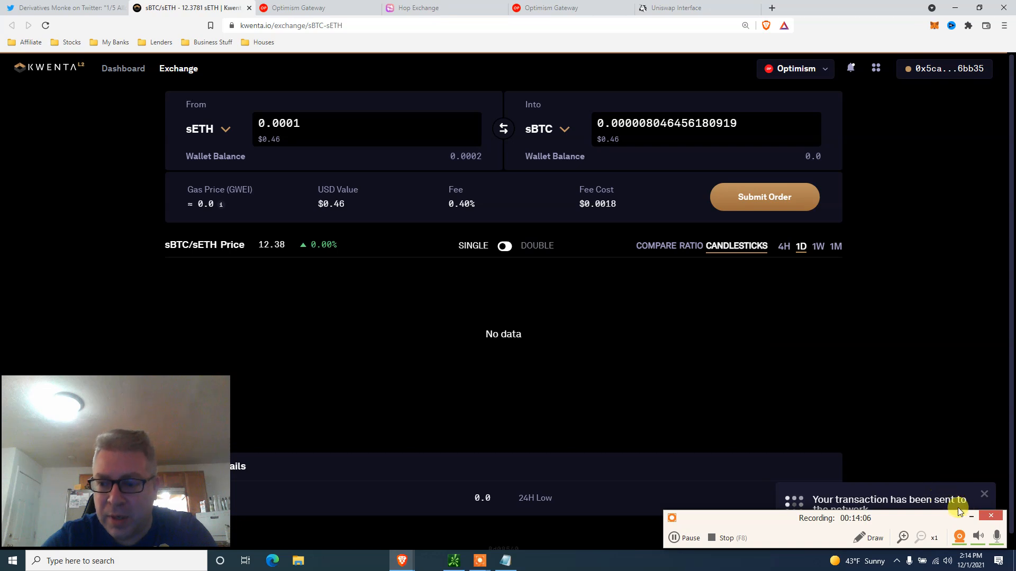
left_click(971, 516)
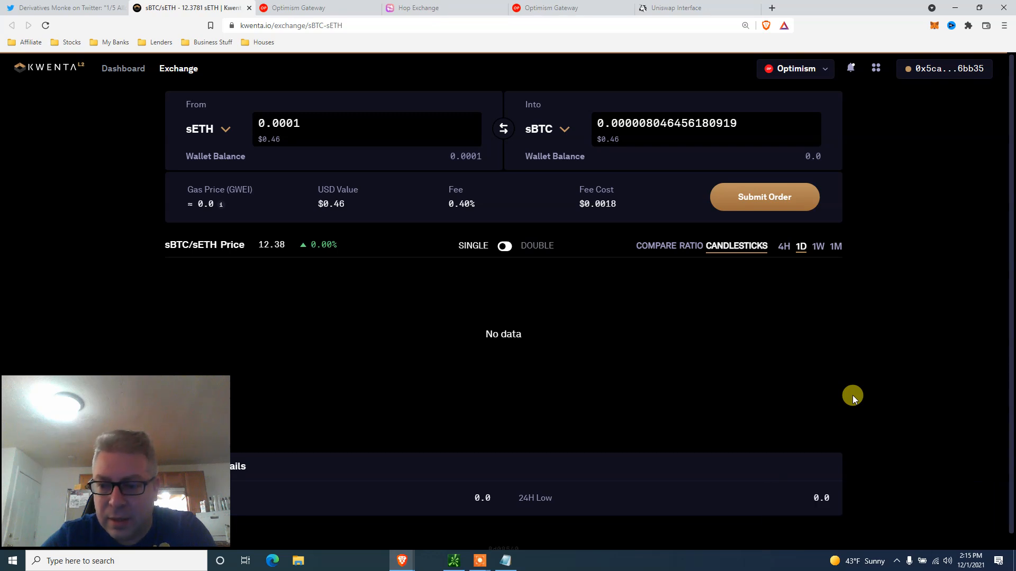
- Check the wallet's synth holdings in Kwenta's source synth selection and close it without choosing another synth
left_click(477, 561)
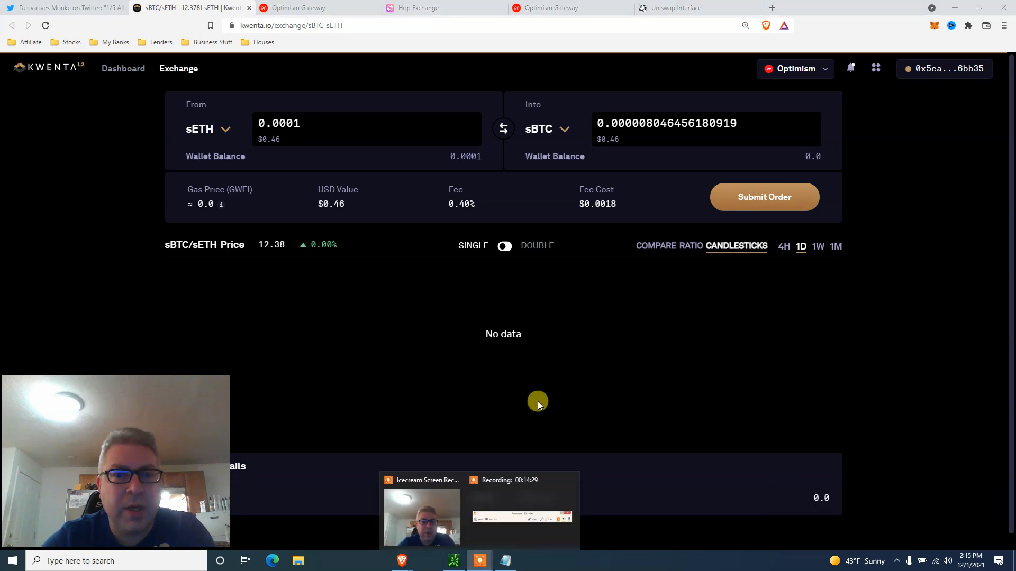
left_click(504, 524)
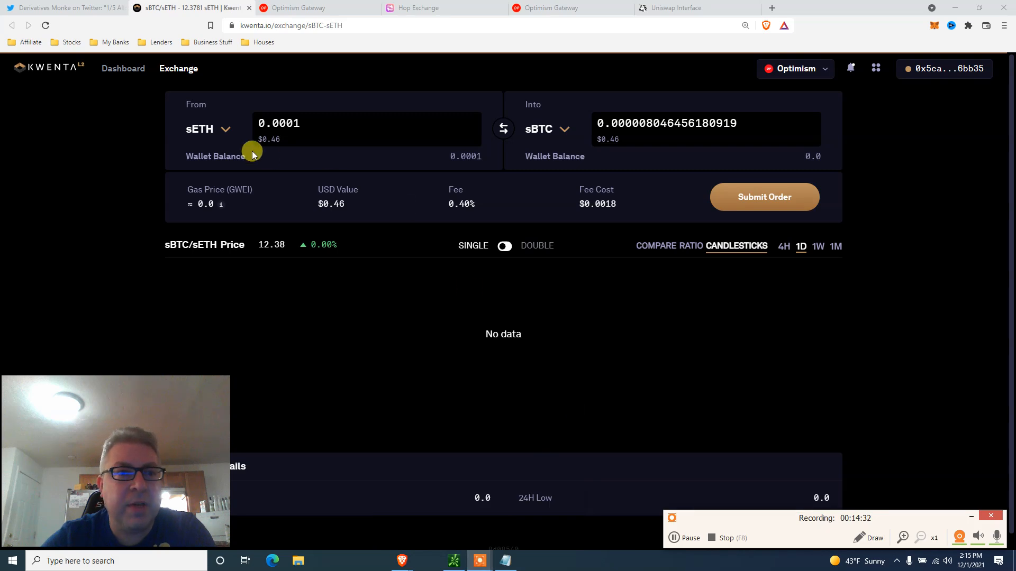
left_click(224, 130)
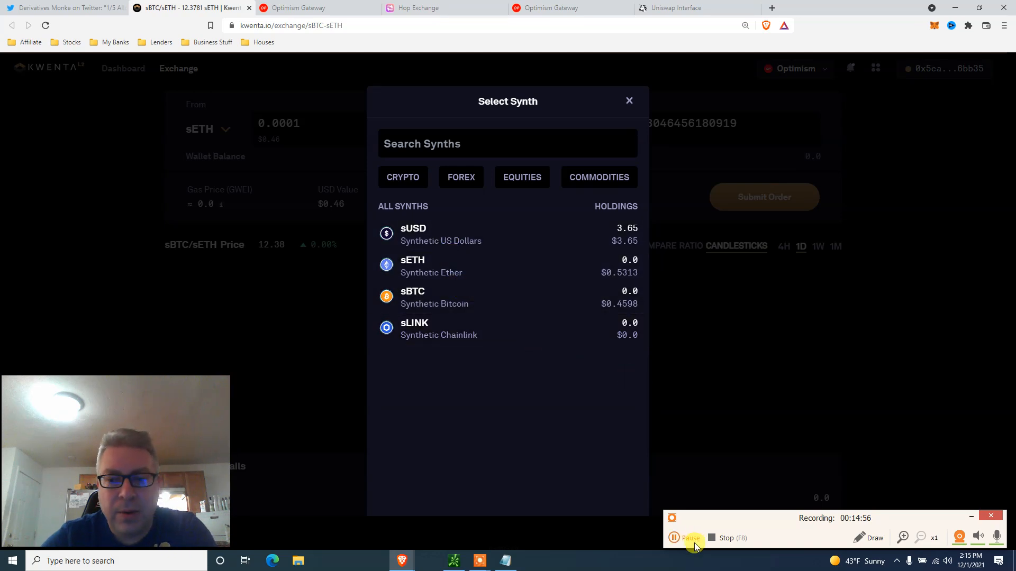
left_click(691, 414)
left_click_drag(1011, 191, 1004, 139)
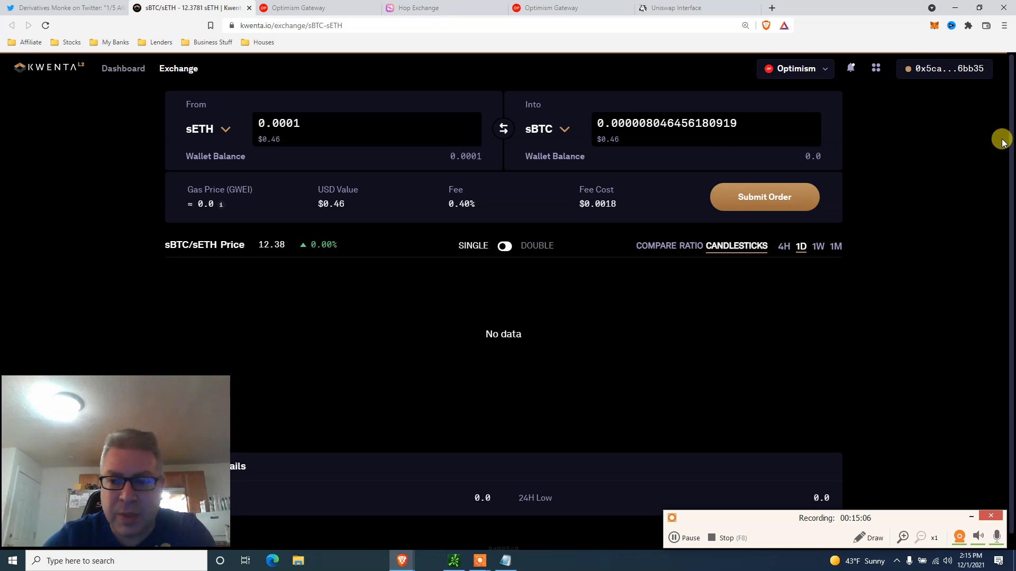
left_click(685, 535)
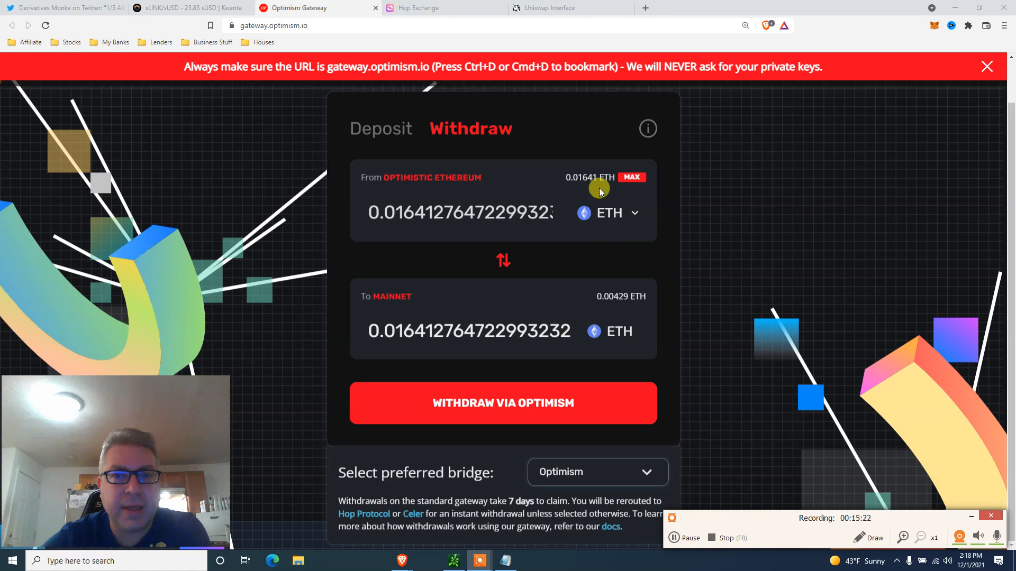
- Set the Optimism Gateway withdrawal to 0.01 ETH to Mainnet with Optimism as the preferred bridge
left_click(628, 177)
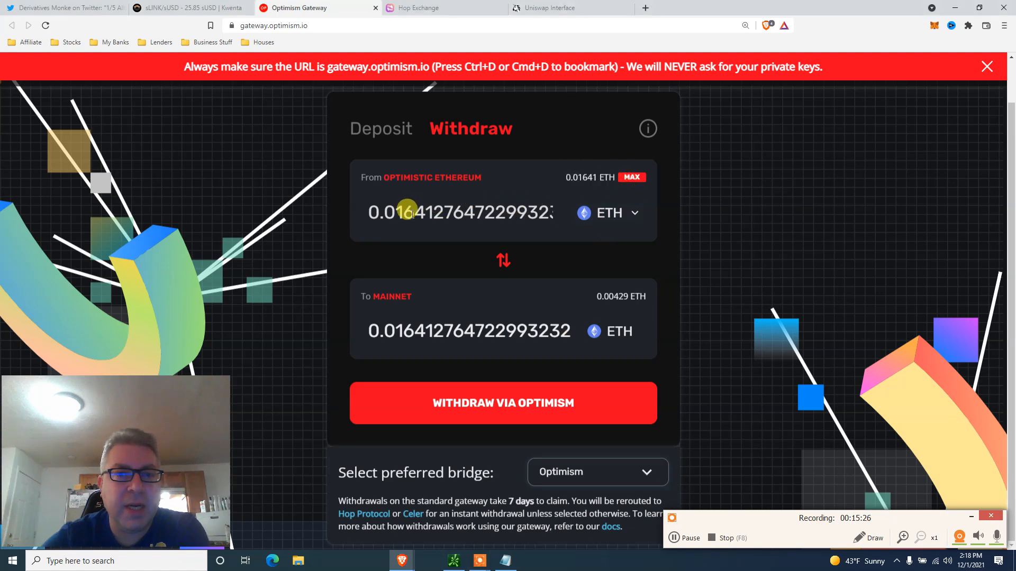
left_click_drag(400, 210, 608, 220)
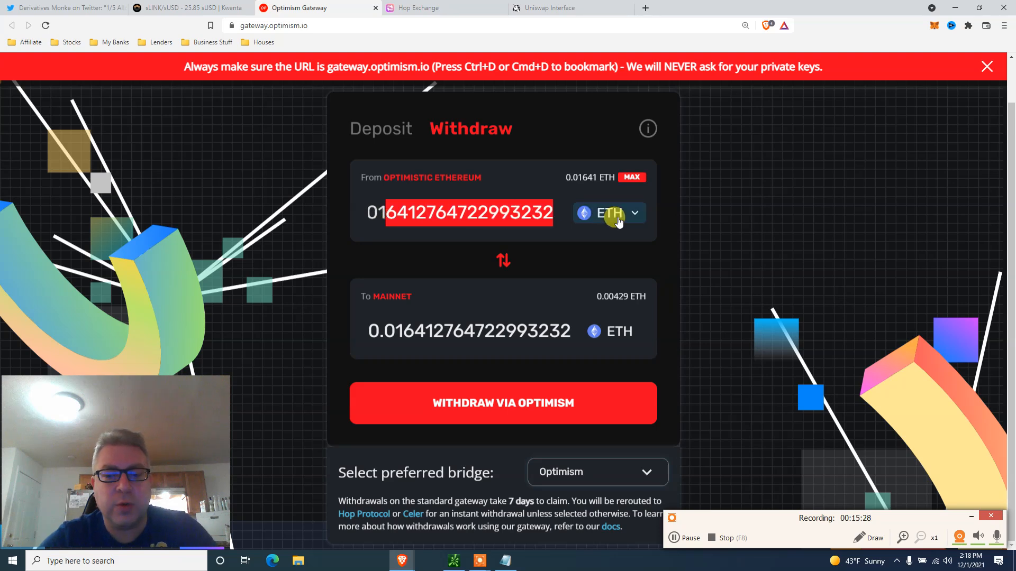
key("BackSpace")
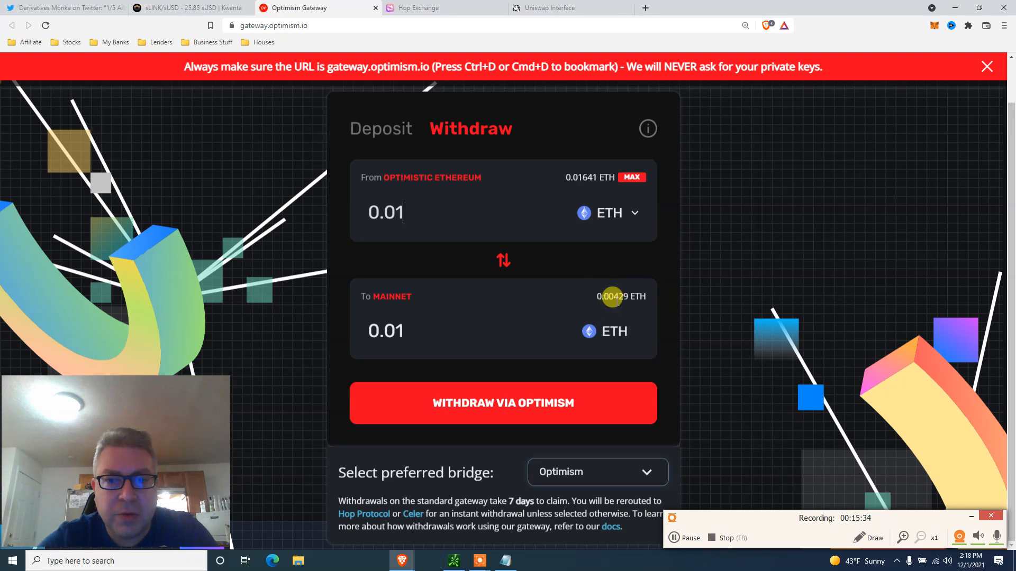
scroll(1005, 265, "up", 1)
scroll(1004, 308, "down", 1)
left_click(592, 470)
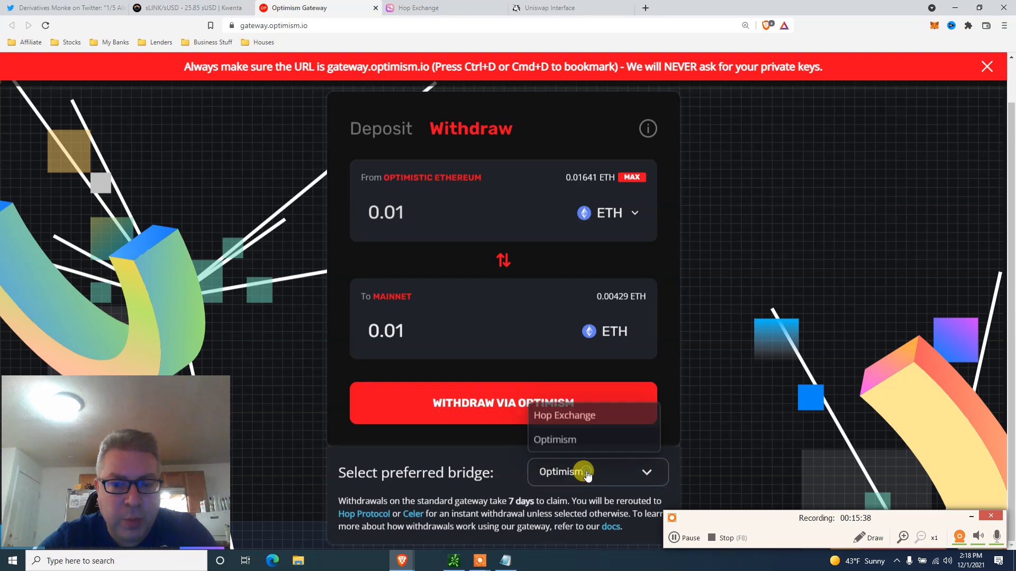
left_click(561, 438)
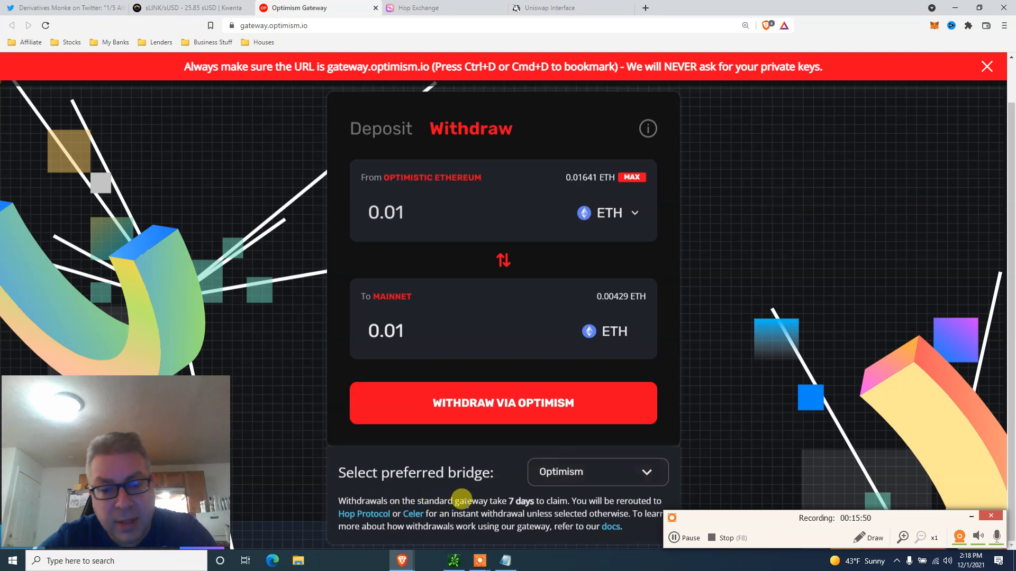
- Read the standard gateway's withdrawal delay note and proceed with the 0.01 ETH withdrawal via Optimism to its approval page
triple_click(499, 500)
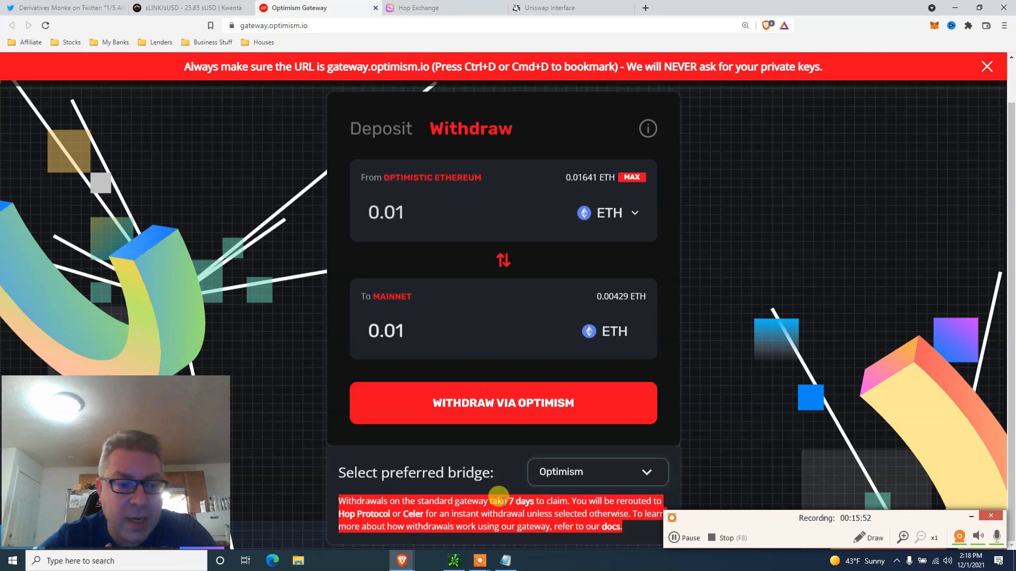
left_click(498, 500)
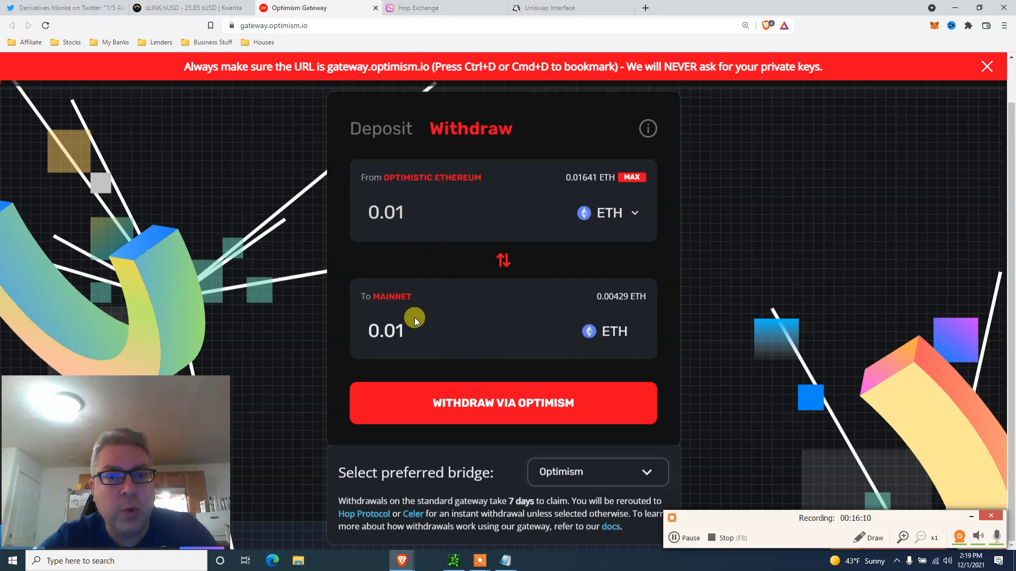
left_click(446, 404)
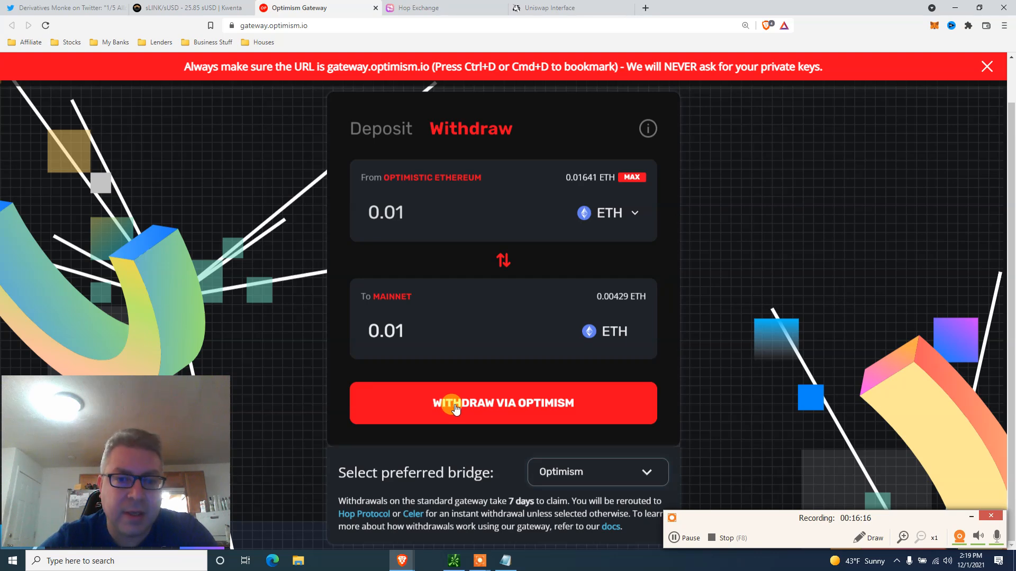
left_click(455, 409)
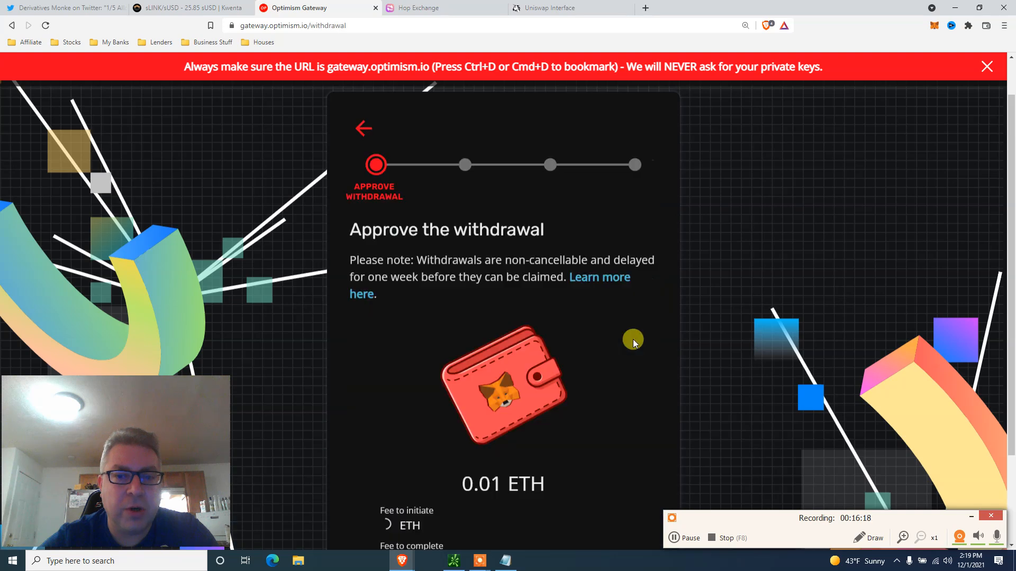
- Review the withdrawal approval page, including the delay notice and the fees to initiate and complete it
scroll(1010, 233, "down", 1)
scroll(1010, 232, "down", 2)
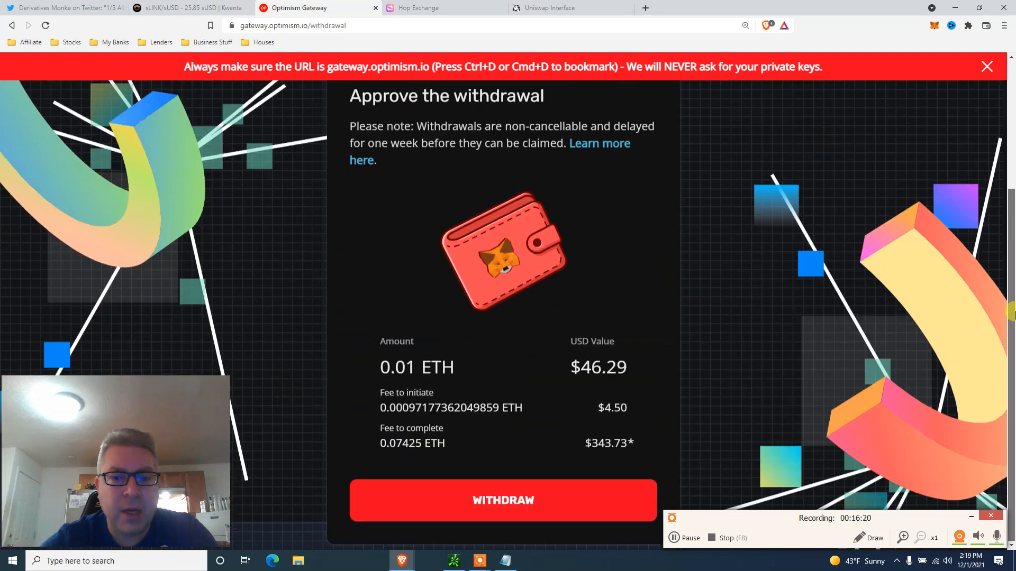
scroll(989, 233, "up", 2)
scroll(986, 230, "up", 1)
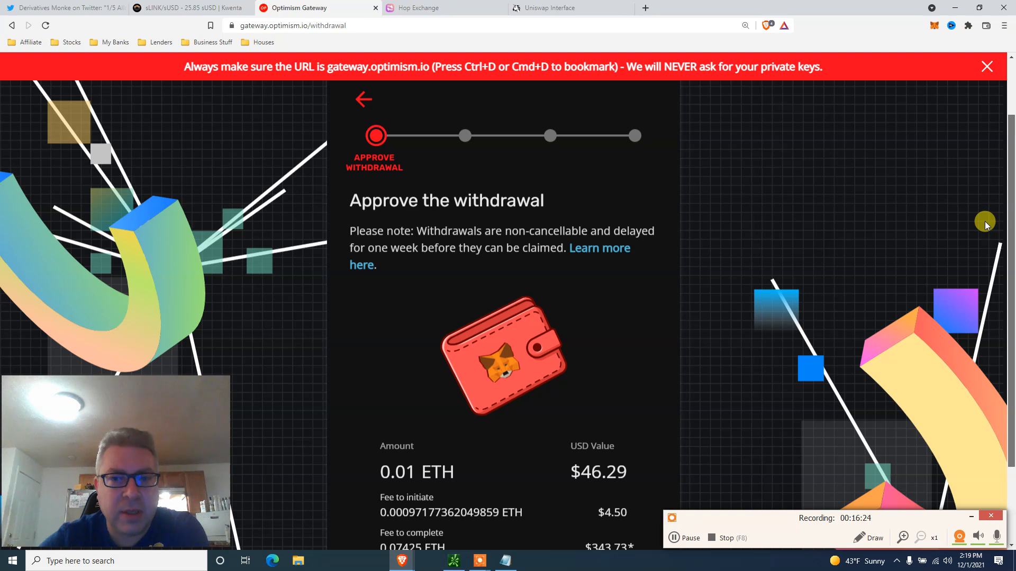
scroll(986, 233, "down", 1)
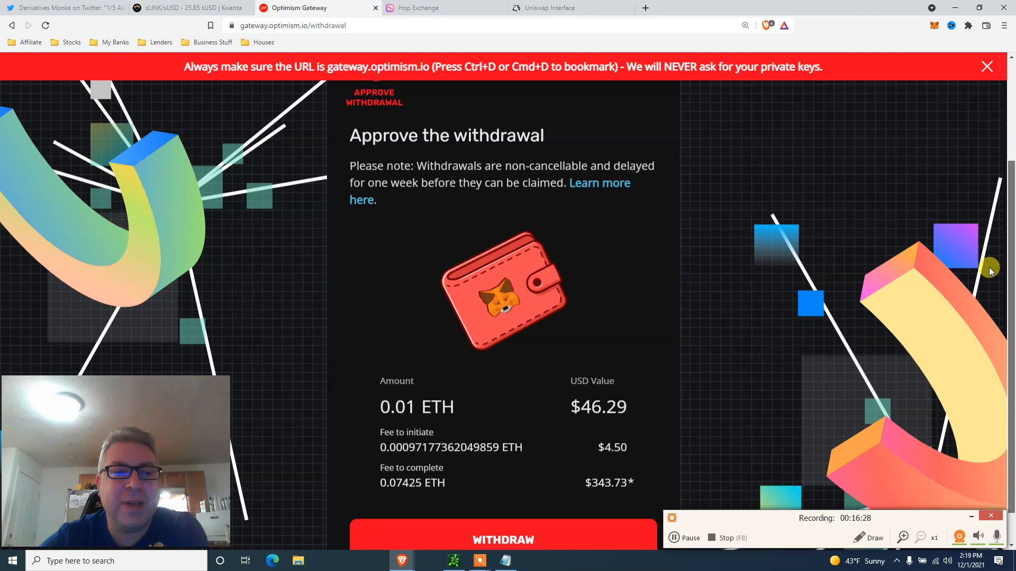
scroll(989, 268, "down", 1)
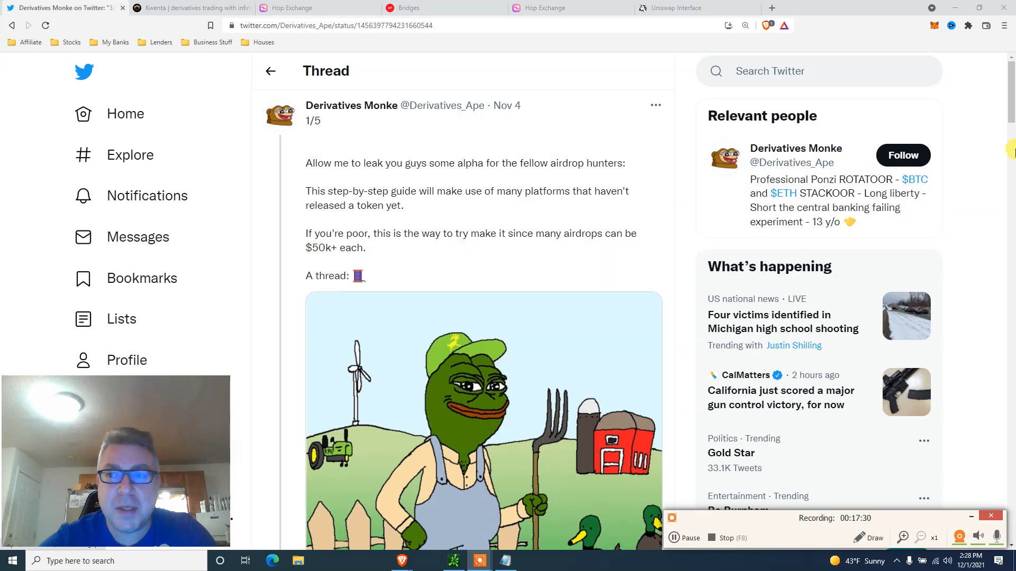
- Go through the Twitter thread down to tweet 5/5 and read its list of untokenised platforms
scroll(1010, 129, "down", 7)
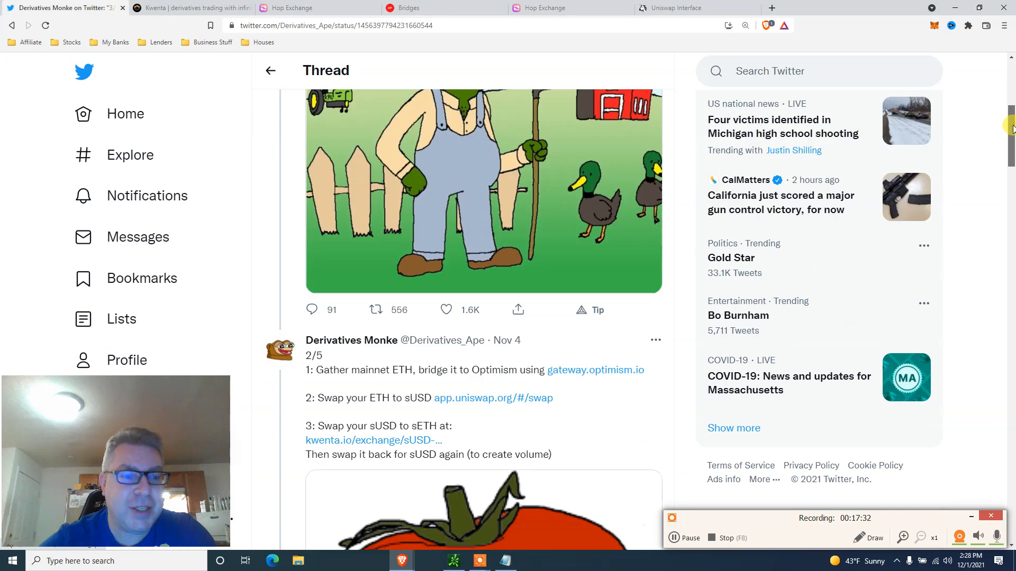
left_click_drag(1012, 130, 1012, 400)
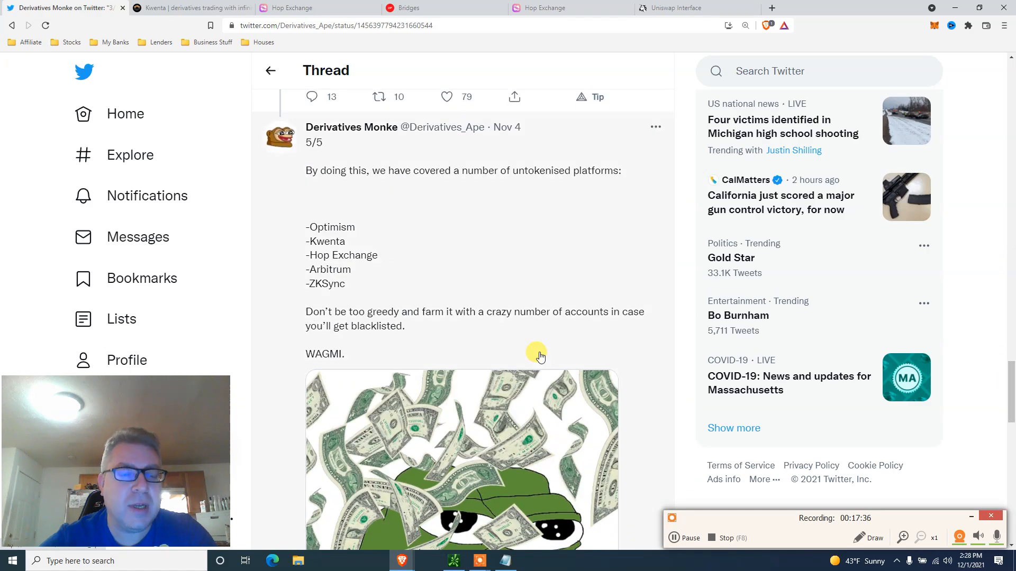